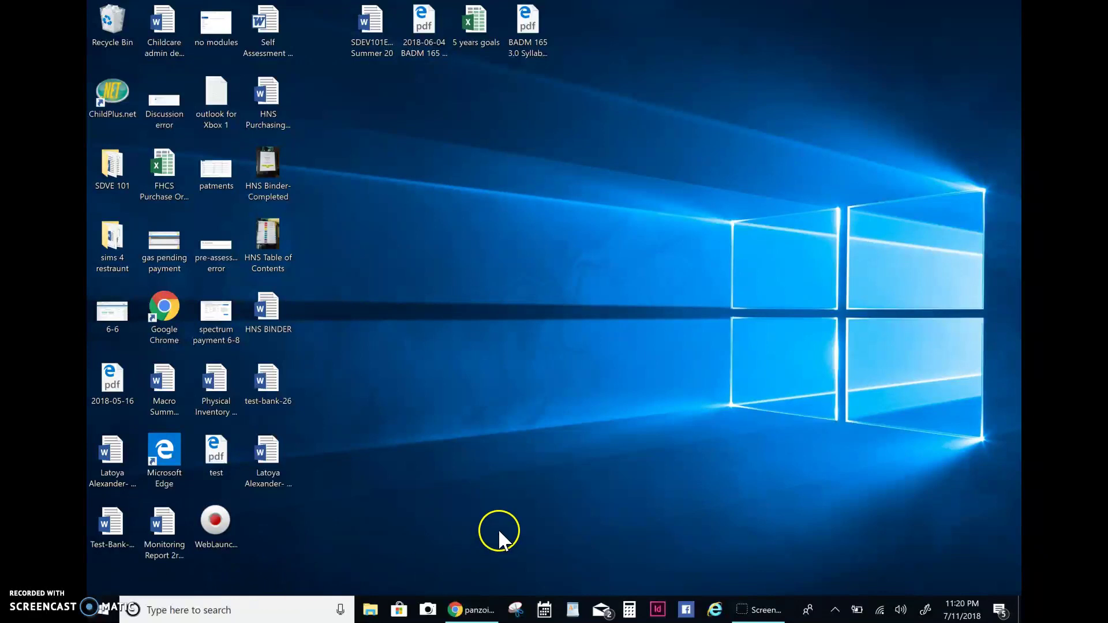
# Bring Chrome forward with the Google results for 'panzoid'
pyautogui.click(488, 610)
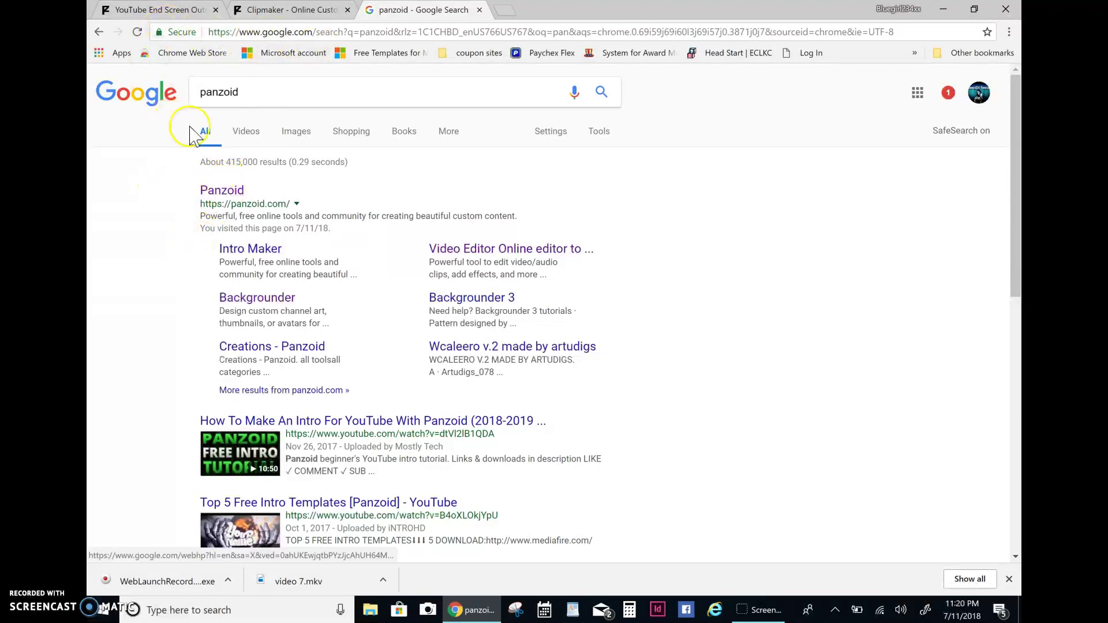
pyautogui.click(224, 190)
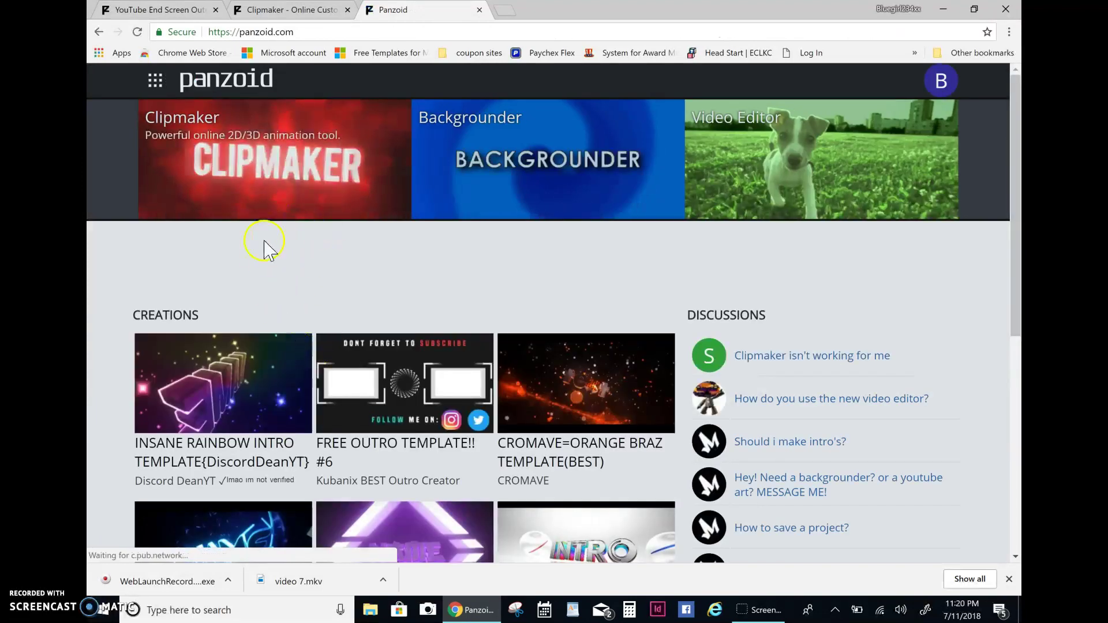
pyautogui.scroll(-4, 265, 243)
pyautogui.scroll(4, 259, 254)
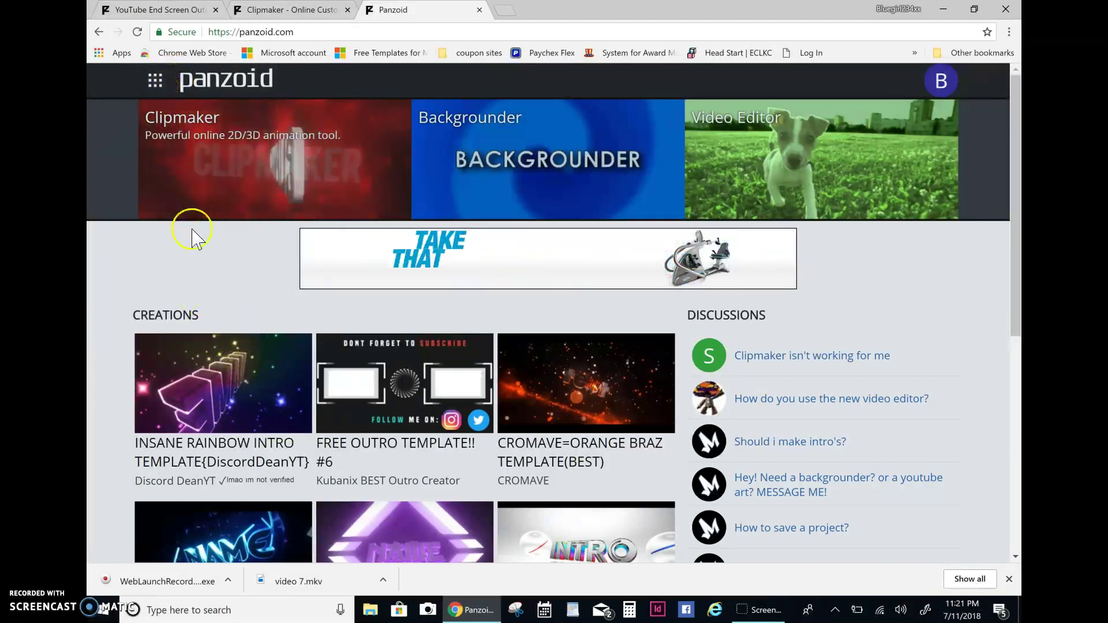
pyautogui.scroll(-3, 216, 242)
pyautogui.scroll(3, 208, 254)
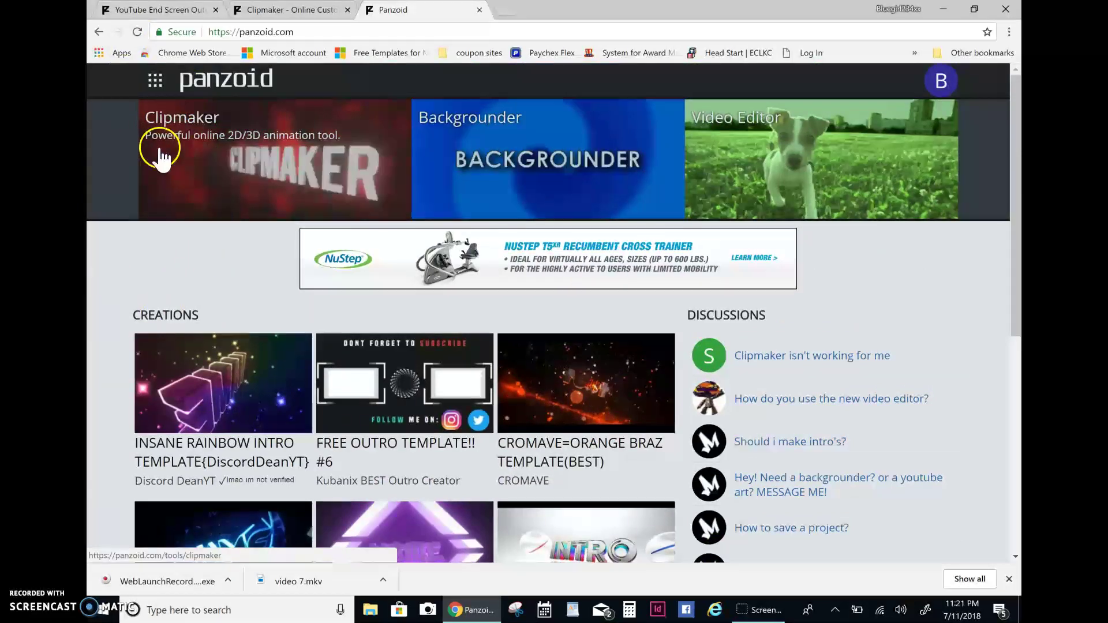
# Switch from the Clipmaker render page to the YouTube End Screen Outro v2 page
pyautogui.click(293, 11)
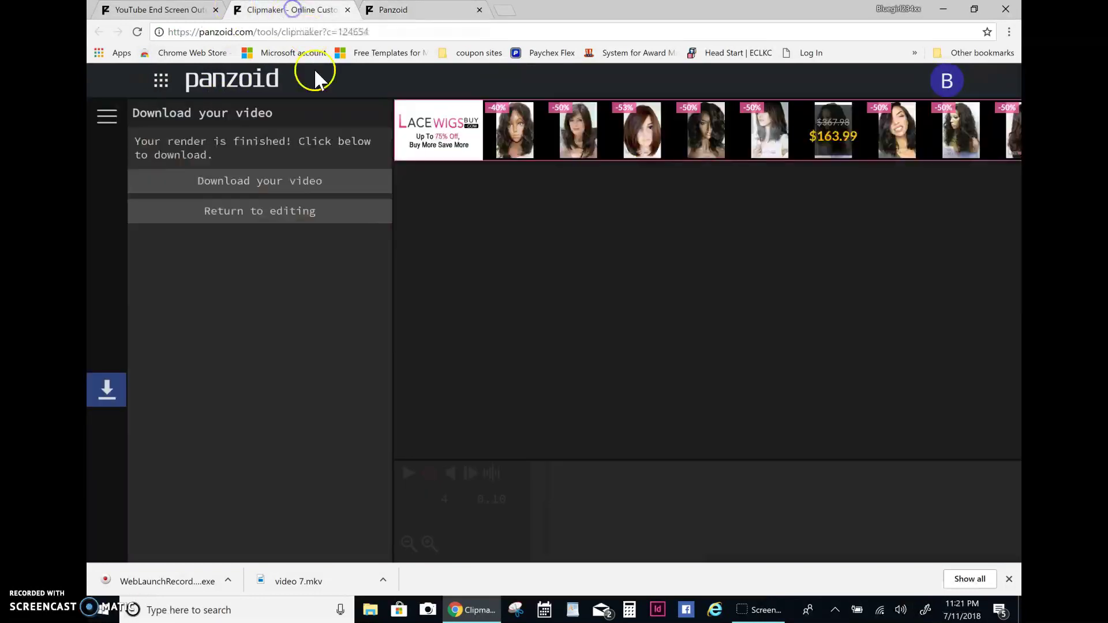
pyautogui.click(143, 11)
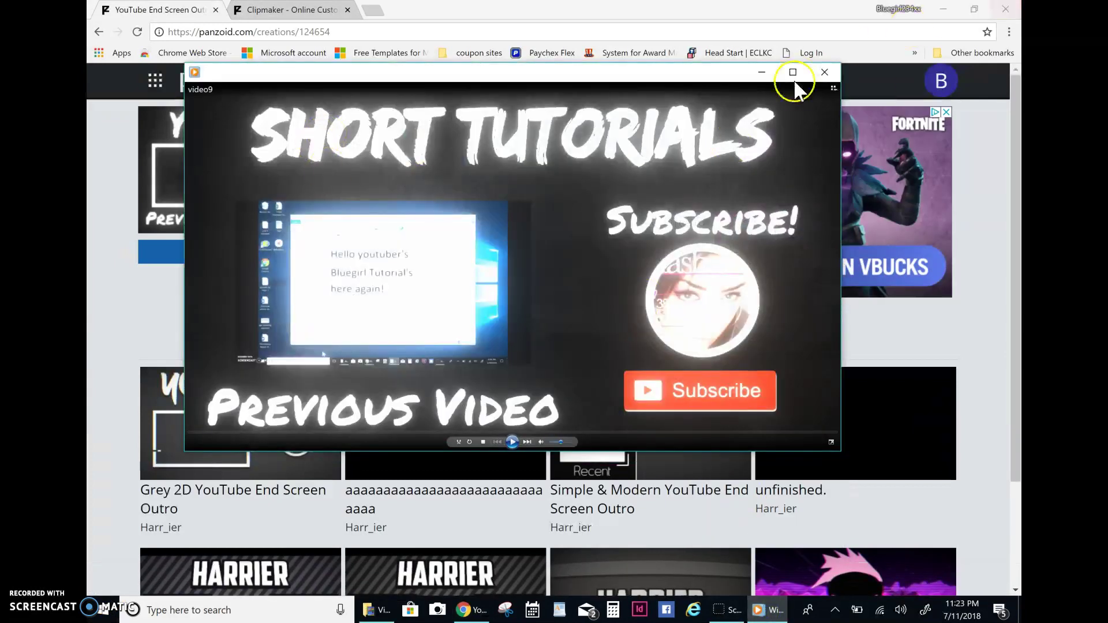
# Play the video9 outro maximized in the media player, then close the player
pyautogui.click(793, 74)
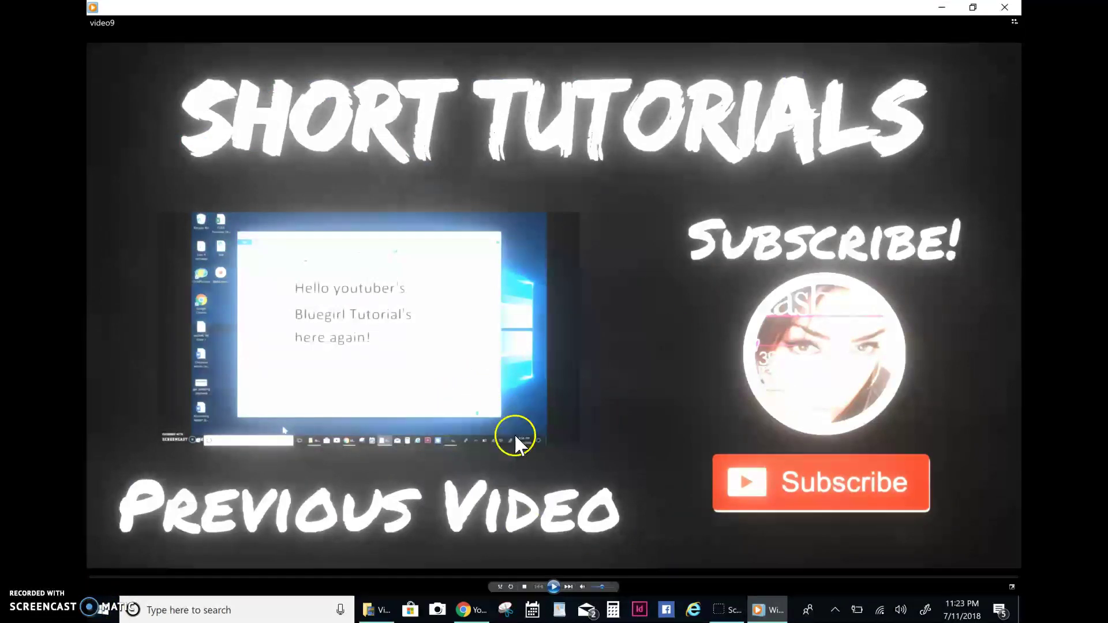
pyautogui.click(554, 586)
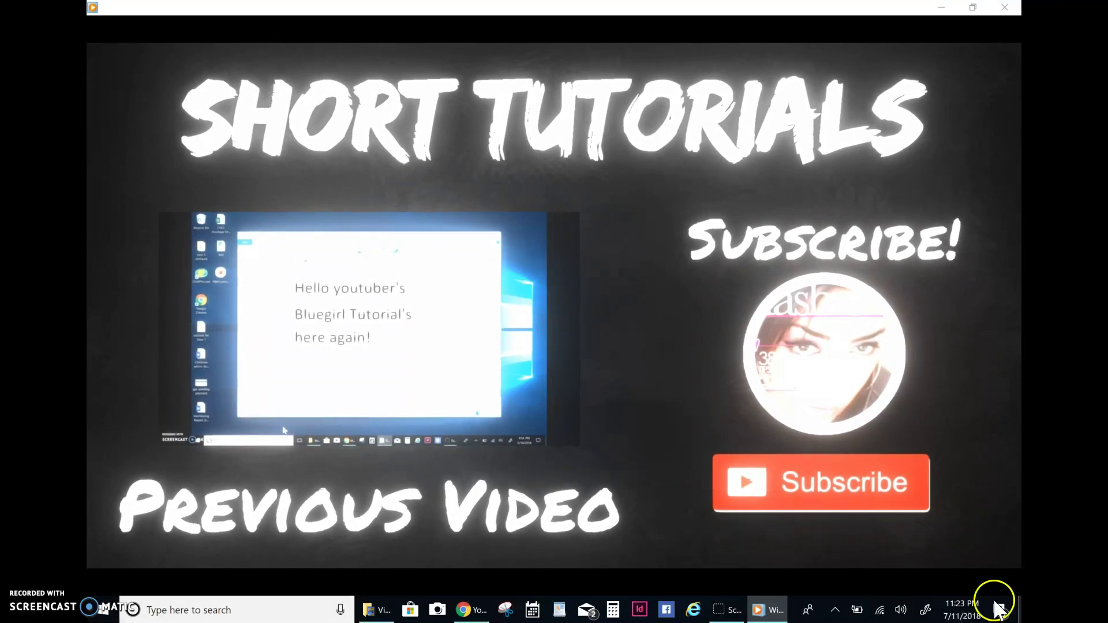
pyautogui.moveTo(1005, 588)
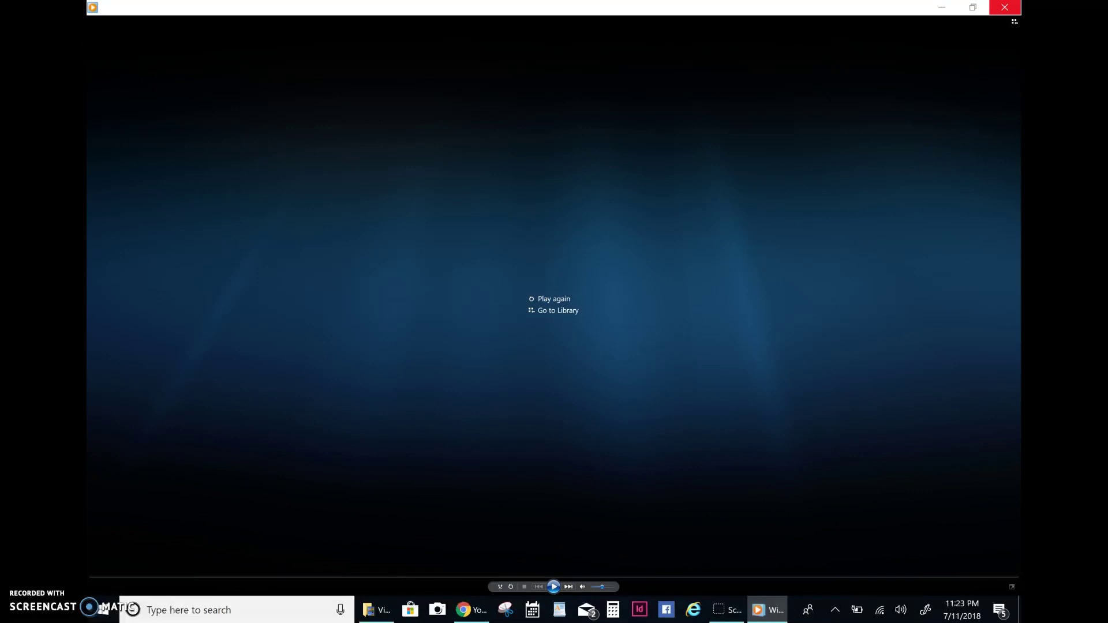
pyautogui.click(1004, 7)
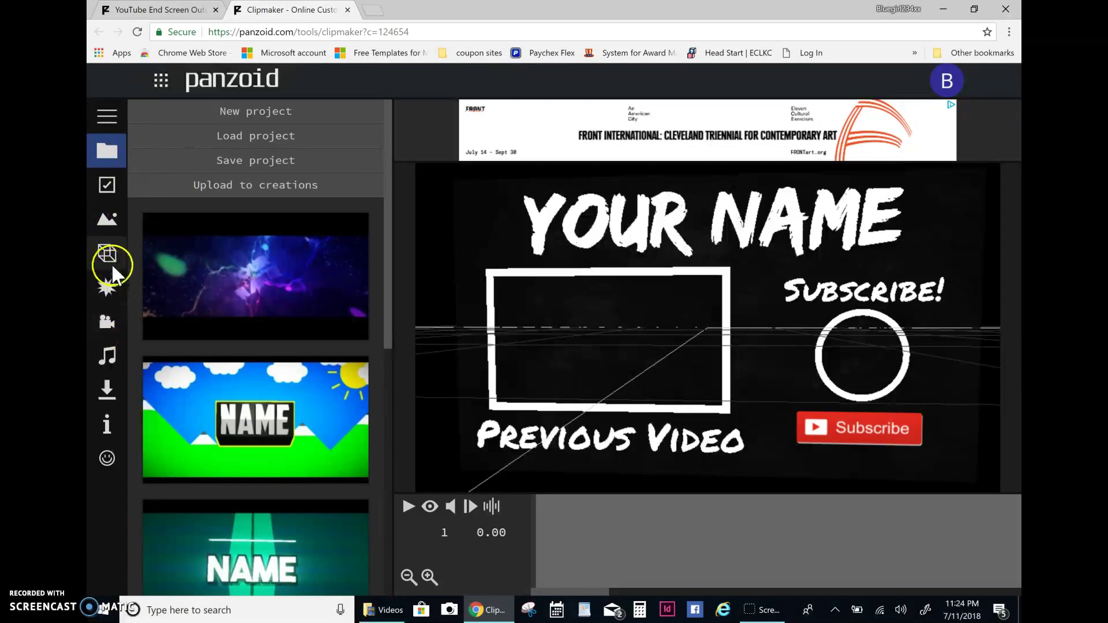
# Keep 1920x1080 (1080p) resolution and change the clip length from 20.0 to 9 seconds
pyautogui.click(113, 188)
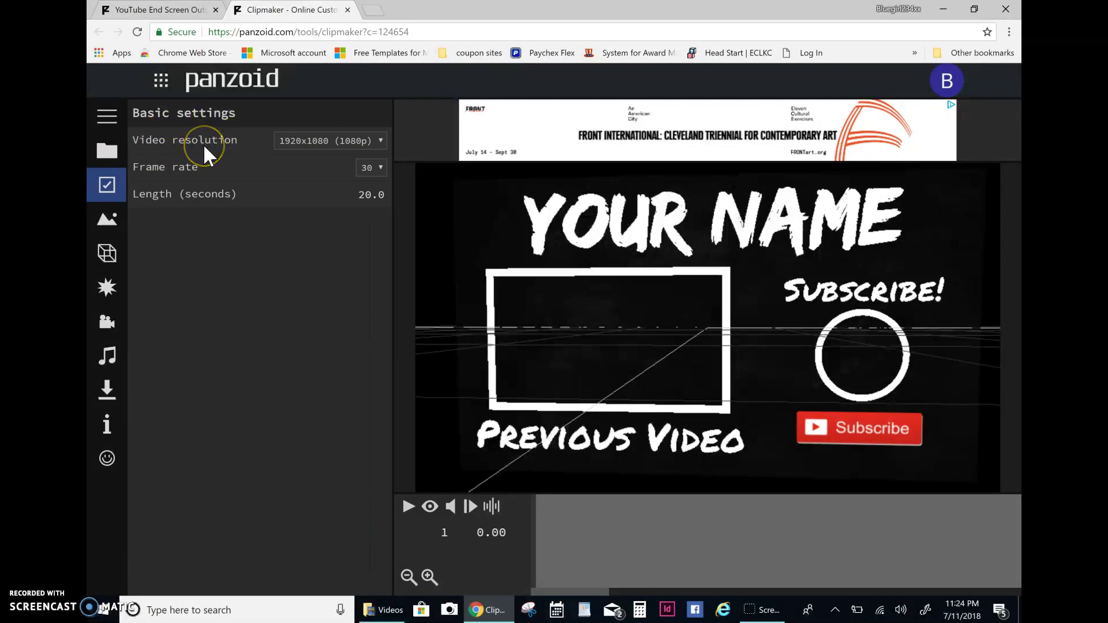
pyautogui.click(195, 156)
pyautogui.click(382, 140)
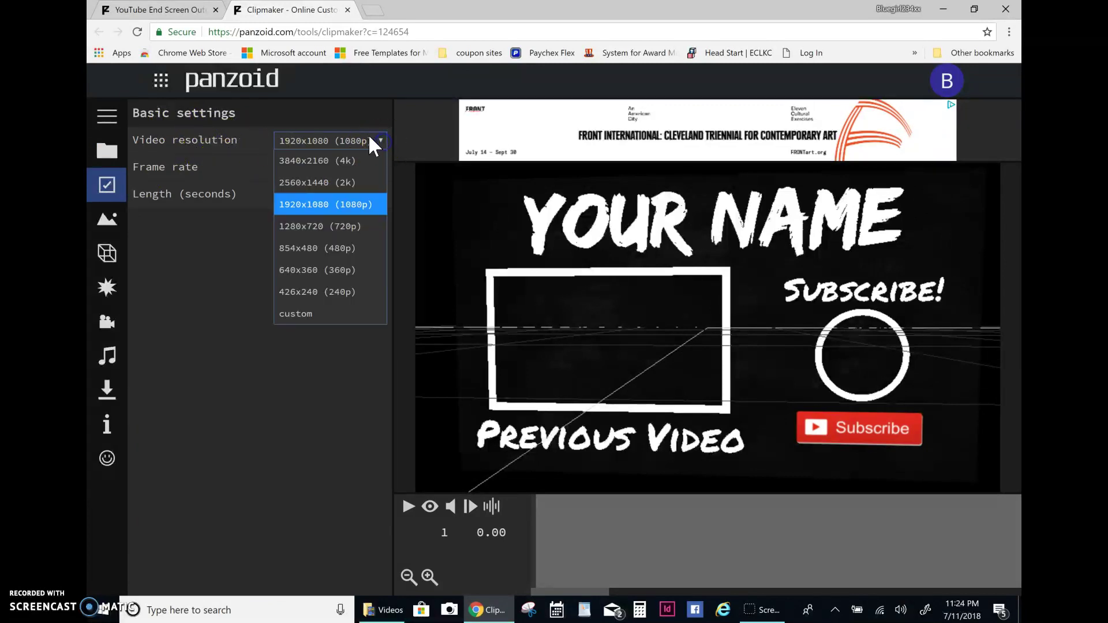
pyautogui.click(339, 206)
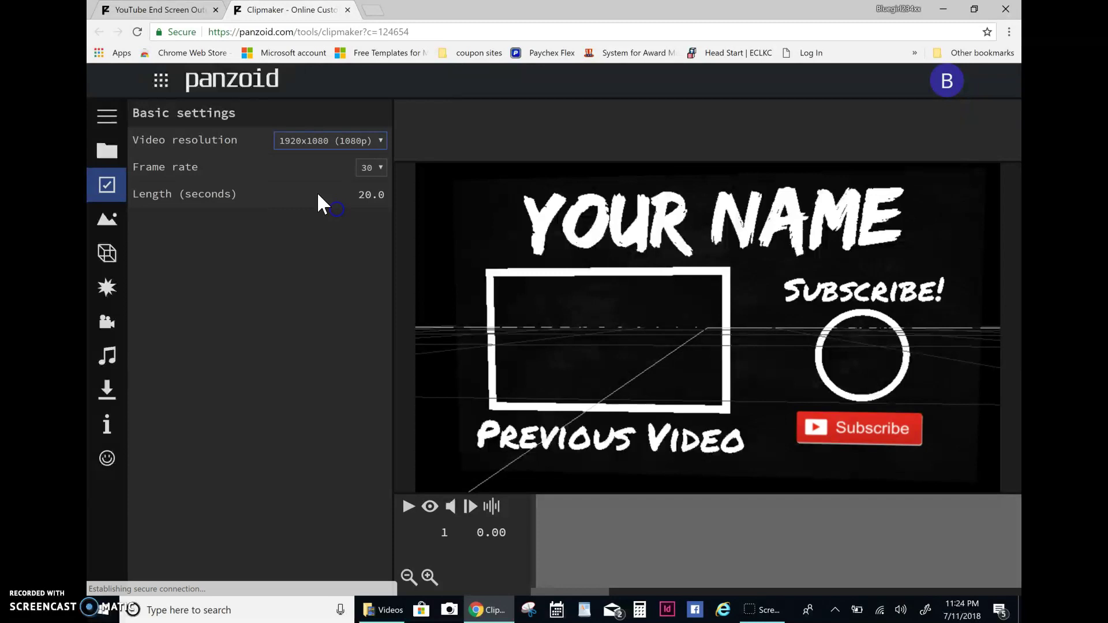
pyautogui.click(192, 209)
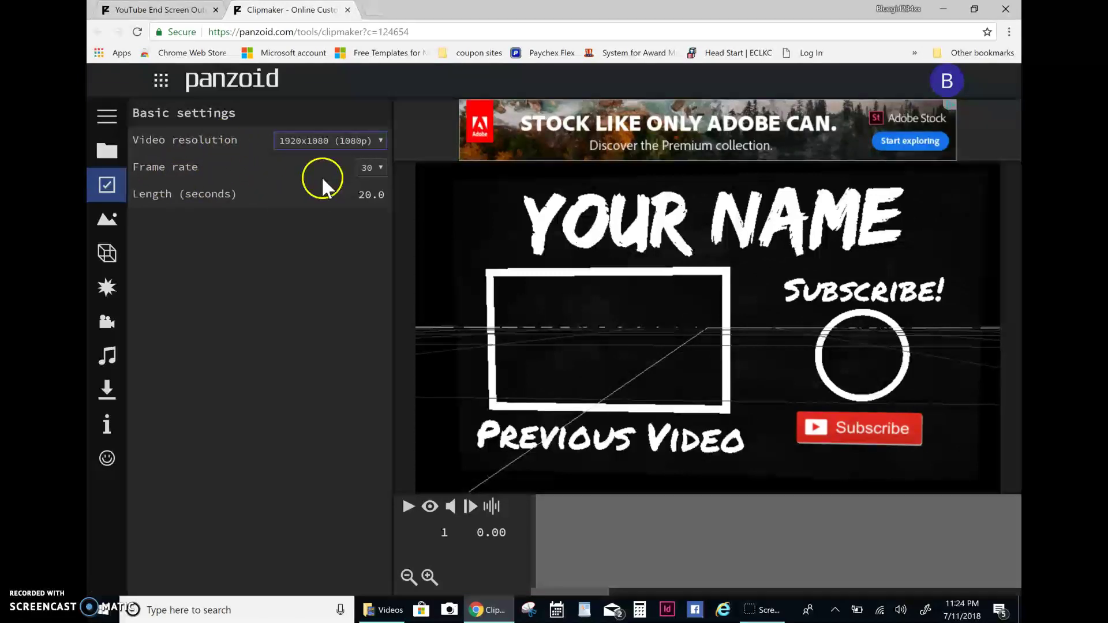
pyautogui.click(372, 196)
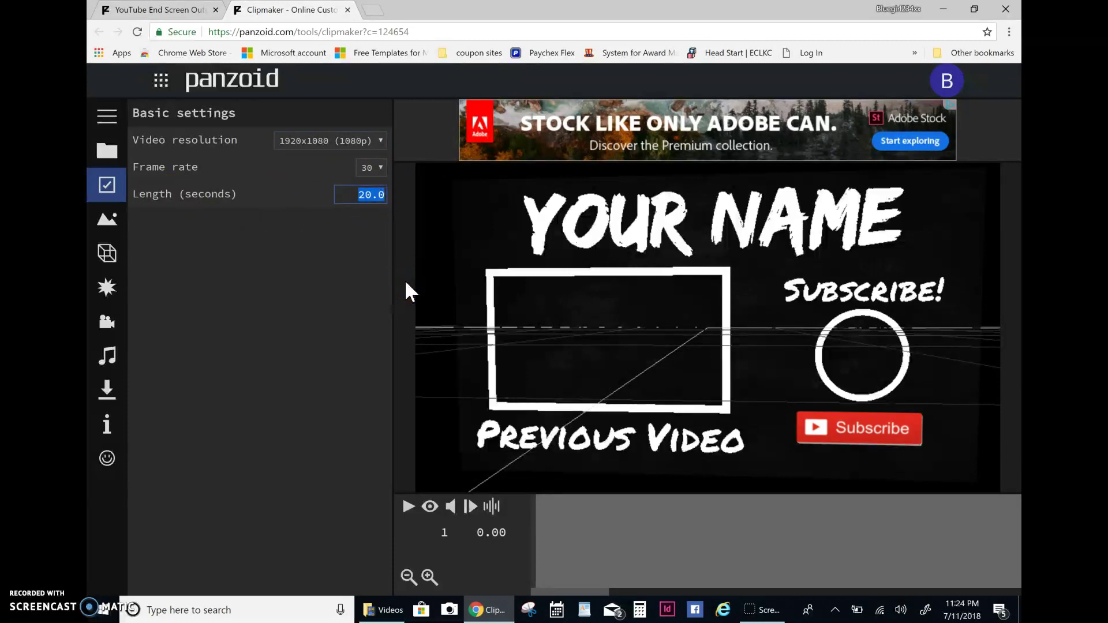
pyautogui.press('BackSpace')
pyautogui.write('9')
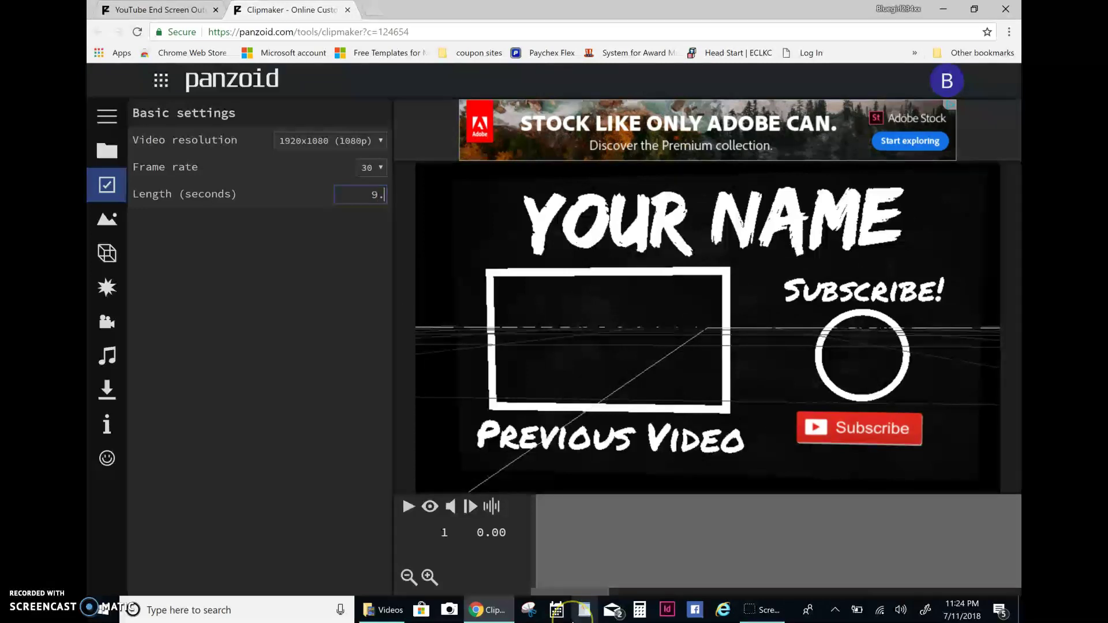
pyautogui.click(277, 325)
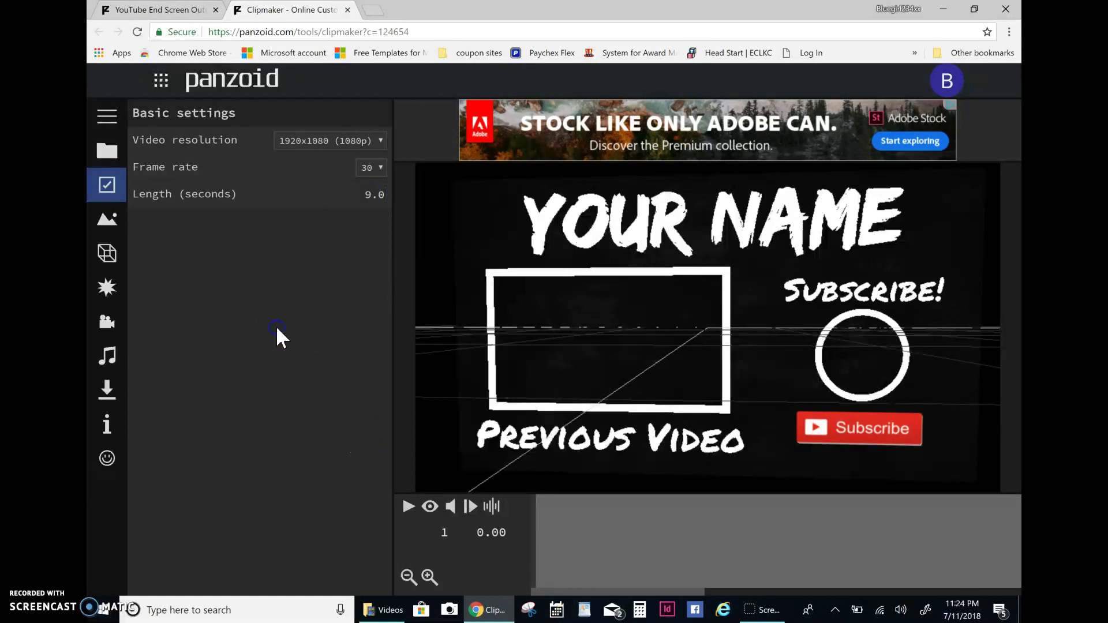
pyautogui.click(110, 223)
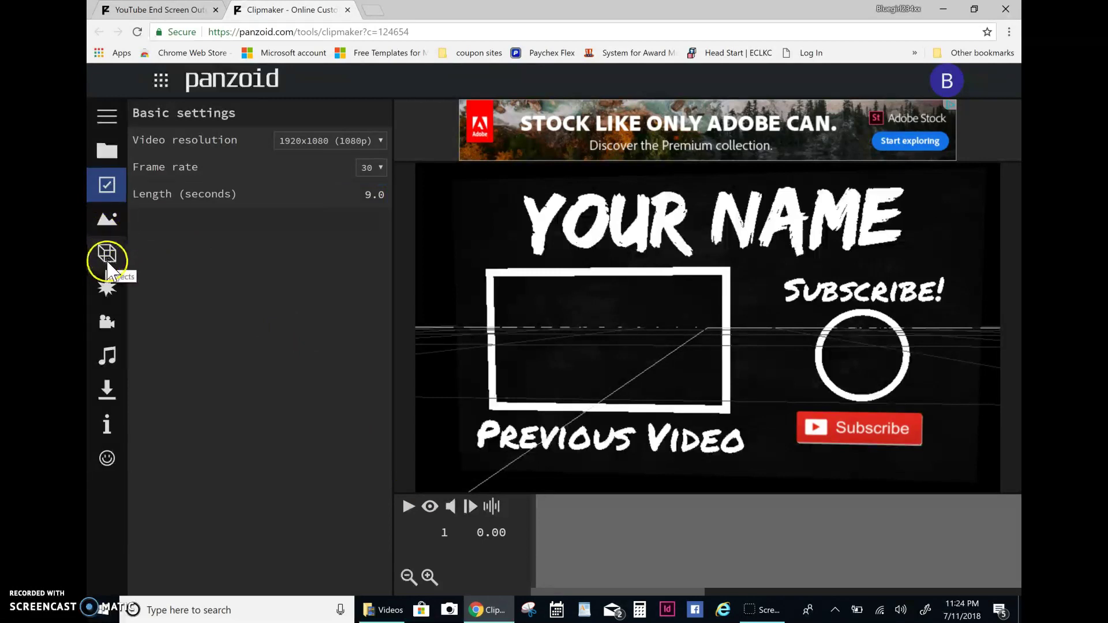
# Open the scene object list and orbit the preview to inspect the Circles & Boxes group
pyautogui.click(108, 259)
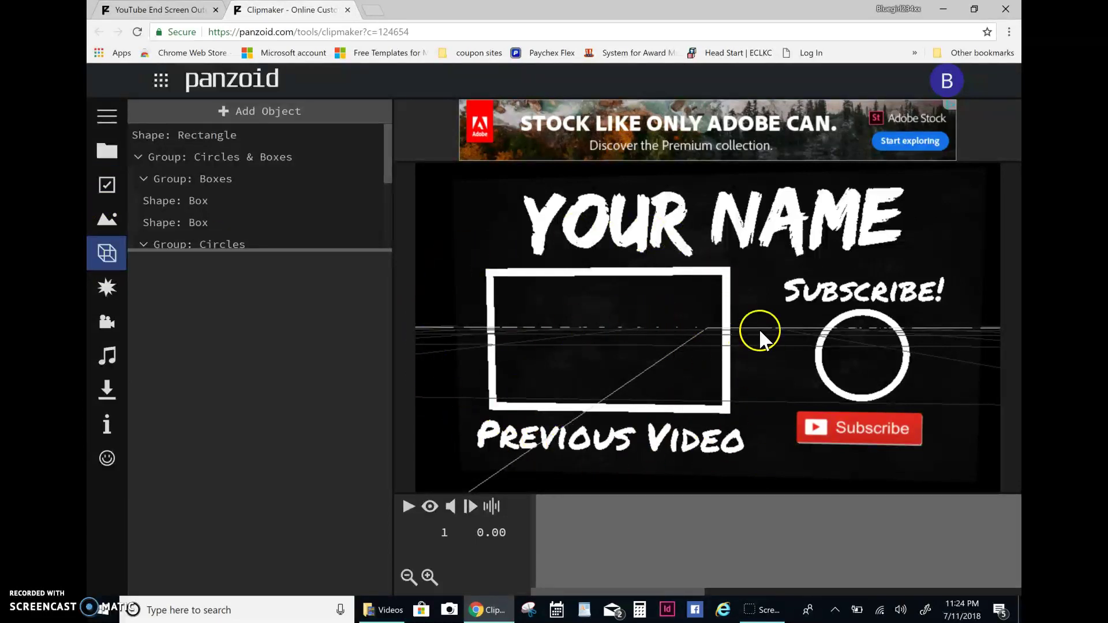
pyautogui.moveTo(368, 128)
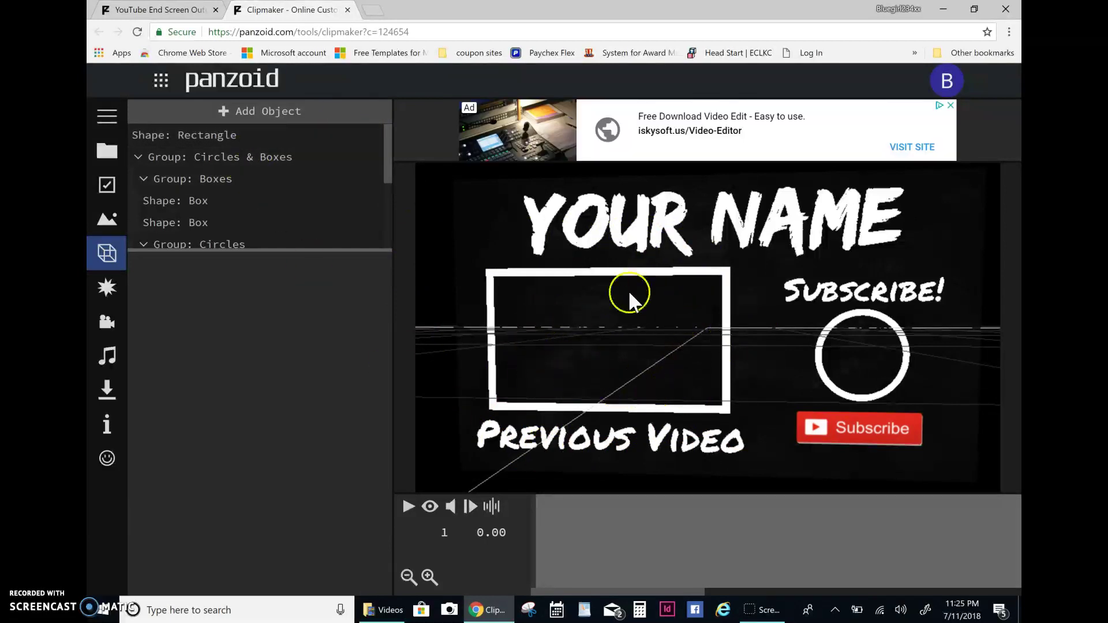
pyautogui.moveTo(194, 148)
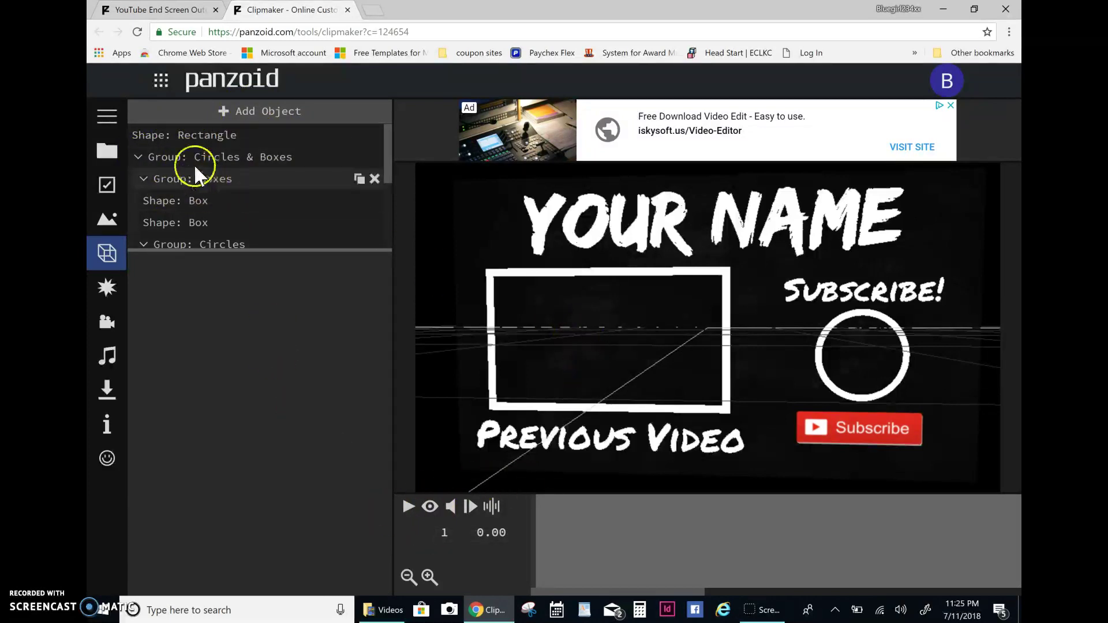
pyautogui.click(430, 507)
pyautogui.click(430, 507)
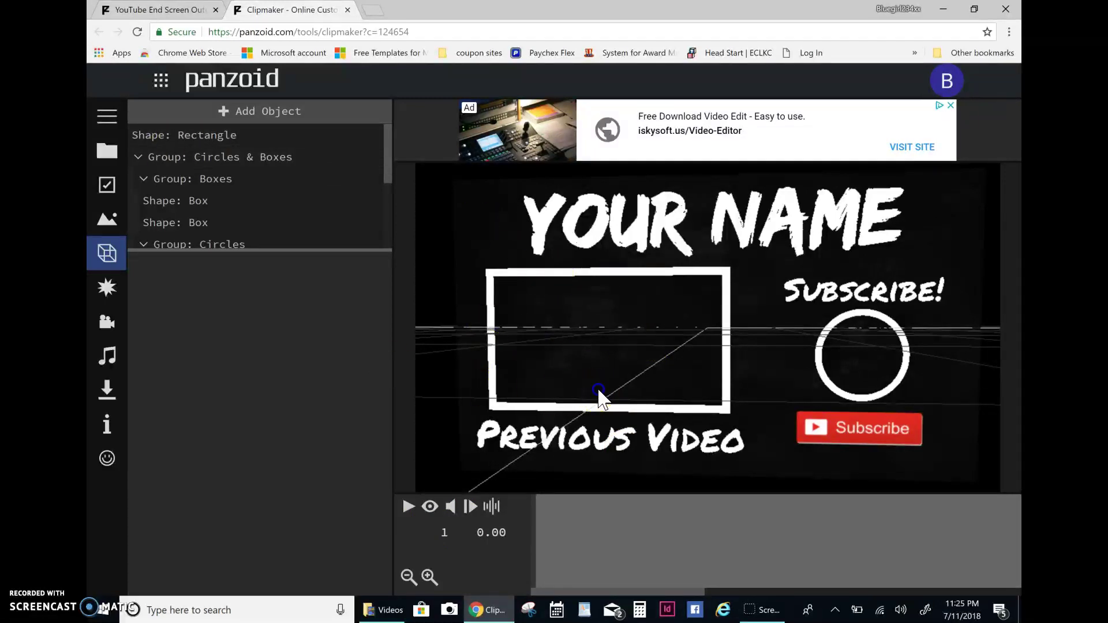
pyautogui.moveTo(599, 389); pyautogui.dragTo(618, 381)
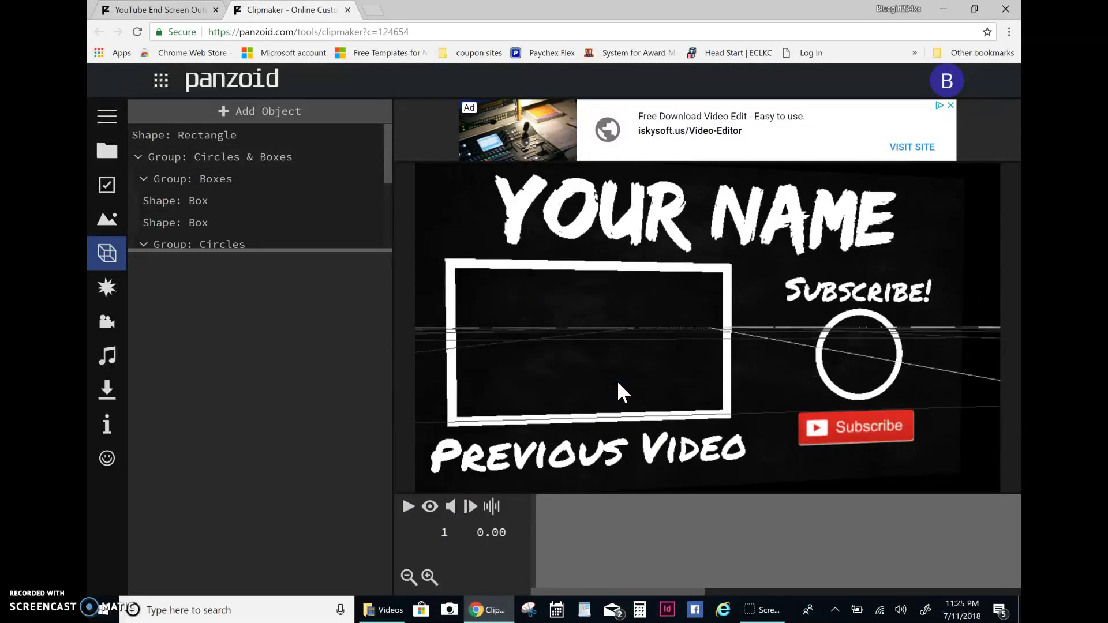
pyautogui.click(219, 161)
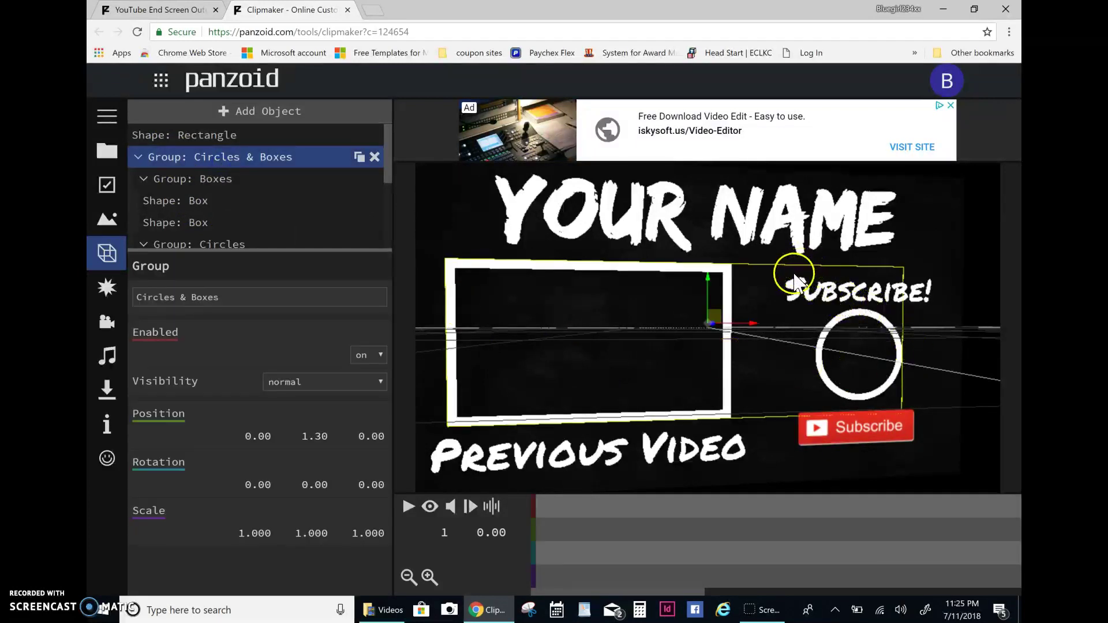
pyautogui.moveTo(795, 276); pyautogui.dragTo(833, 277)
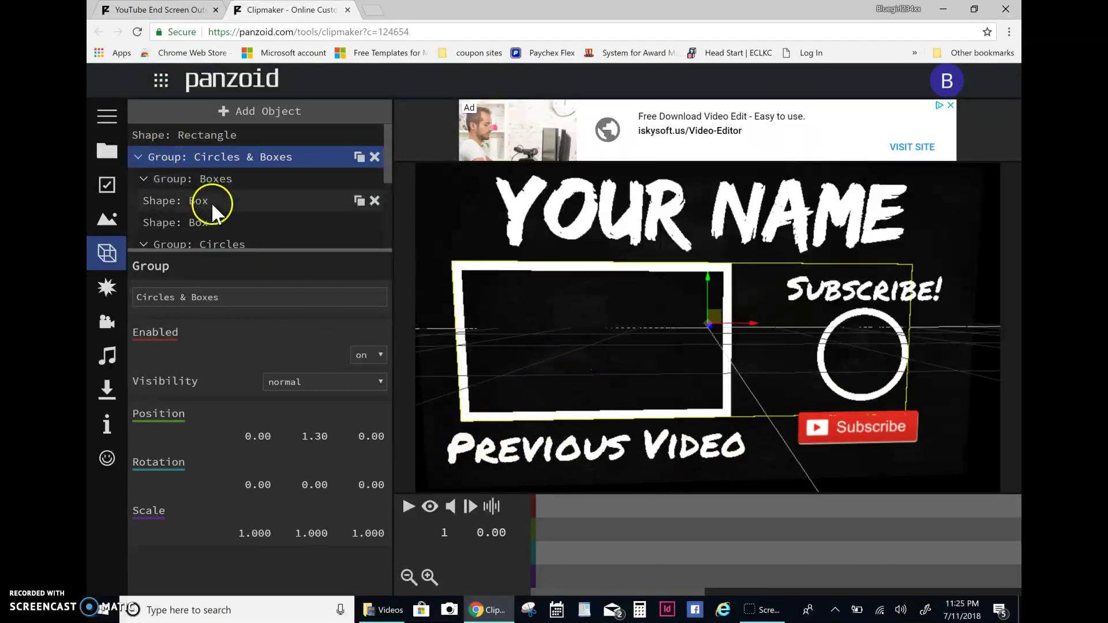
pyautogui.scroll(-2, 211, 203)
pyautogui.scroll(1, 211, 203)
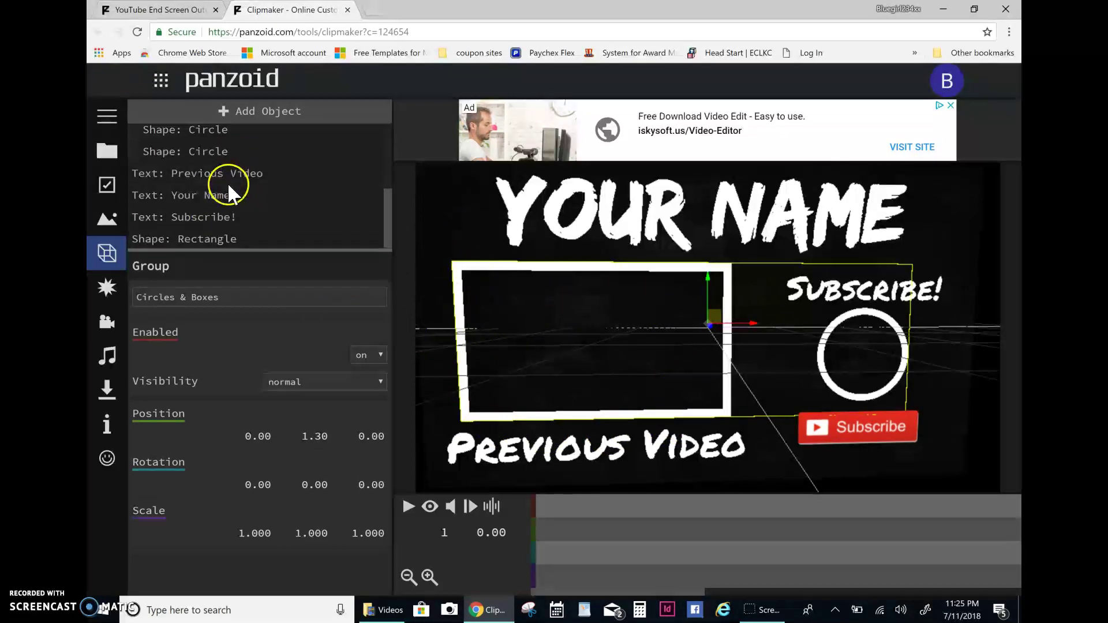
# Select the Previous Video text object to show its Permanent Marker 3D text properties
pyautogui.click(205, 174)
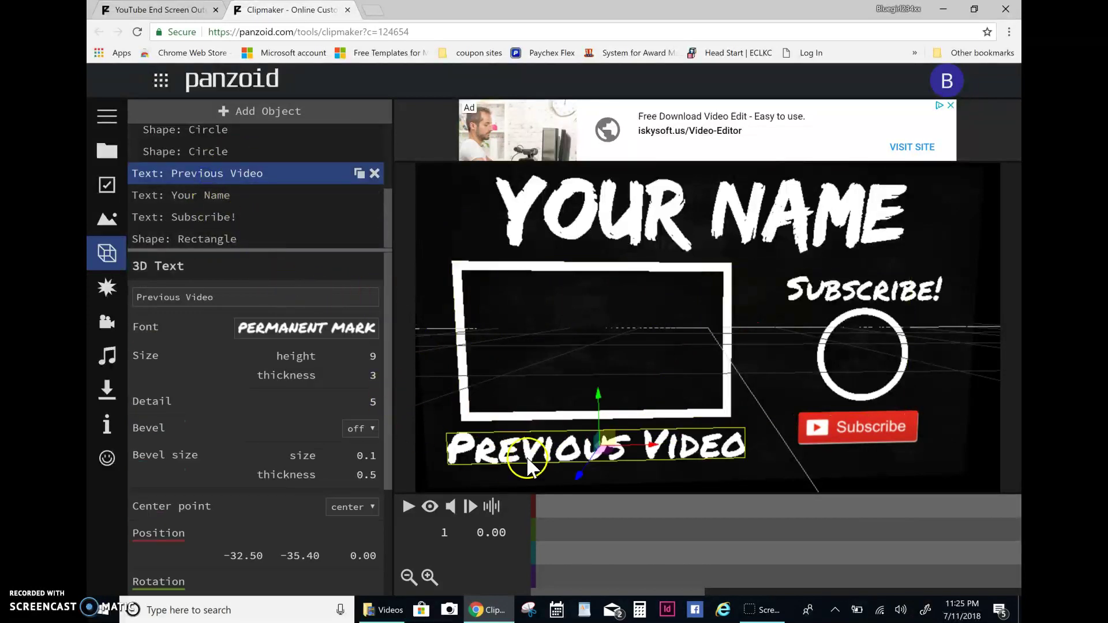
pyautogui.scroll(3, 196, 227)
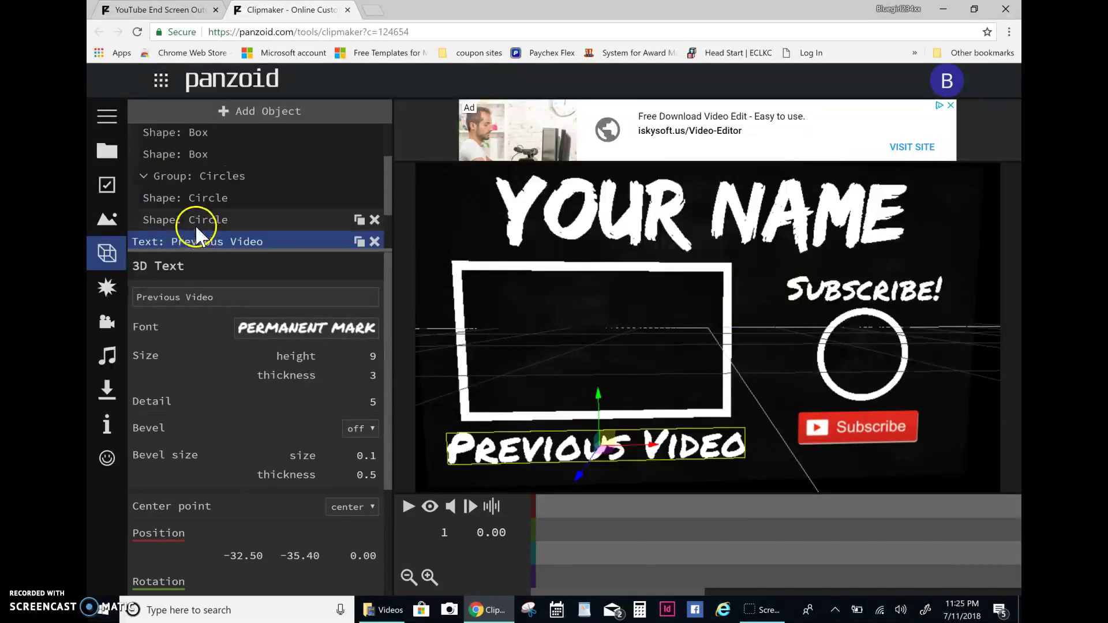
pyautogui.scroll(3, 197, 178)
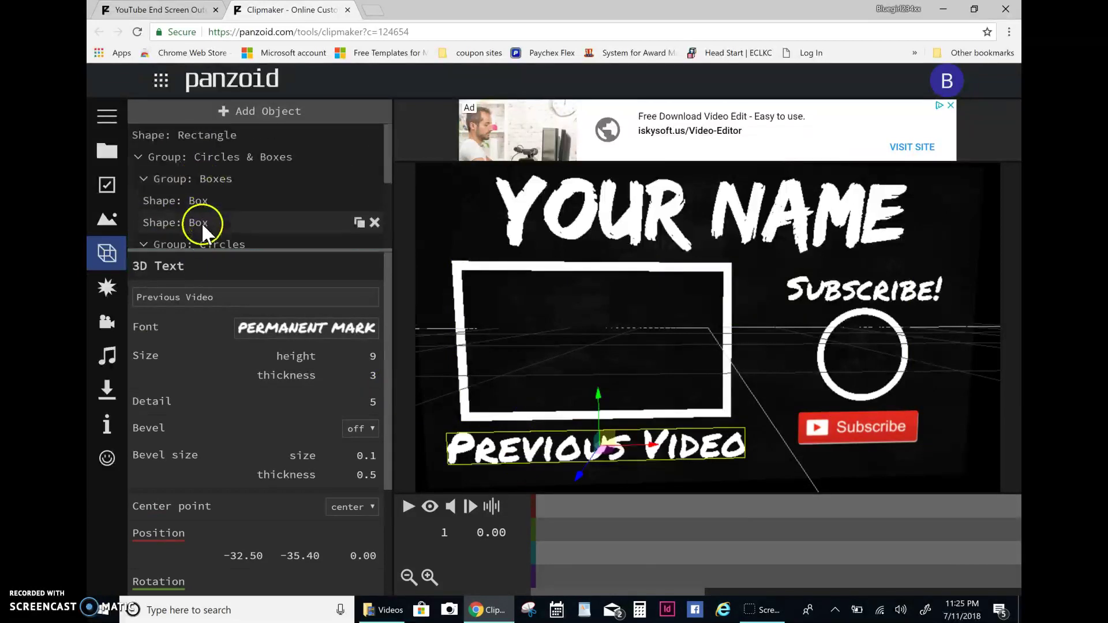
# Change the inner frame box's appearance from metal to video
pyautogui.click(203, 222)
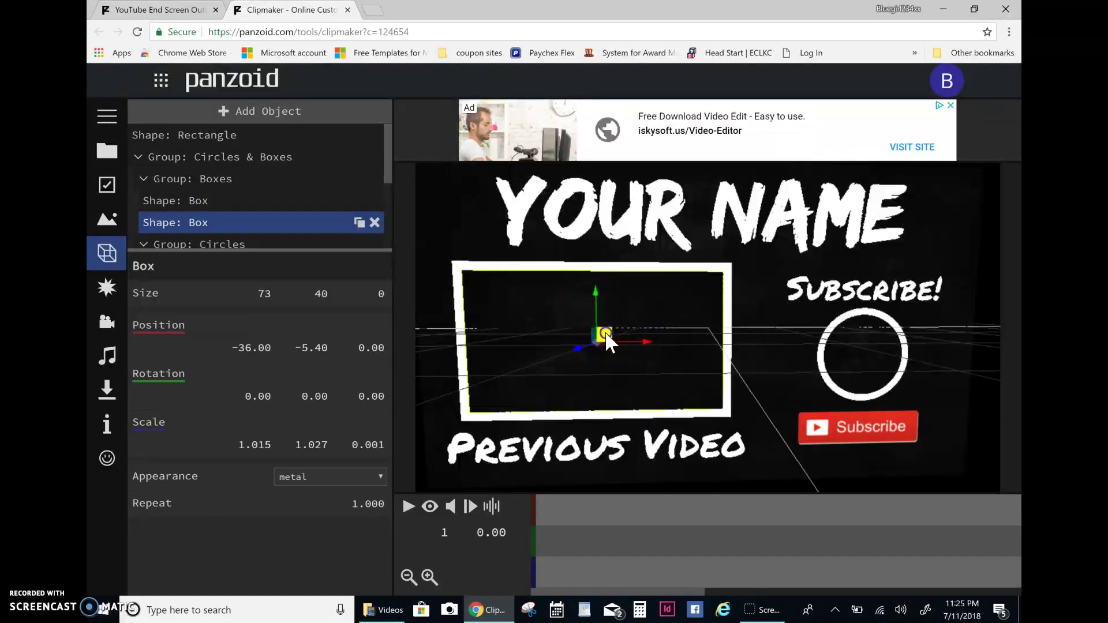
pyautogui.click(202, 199)
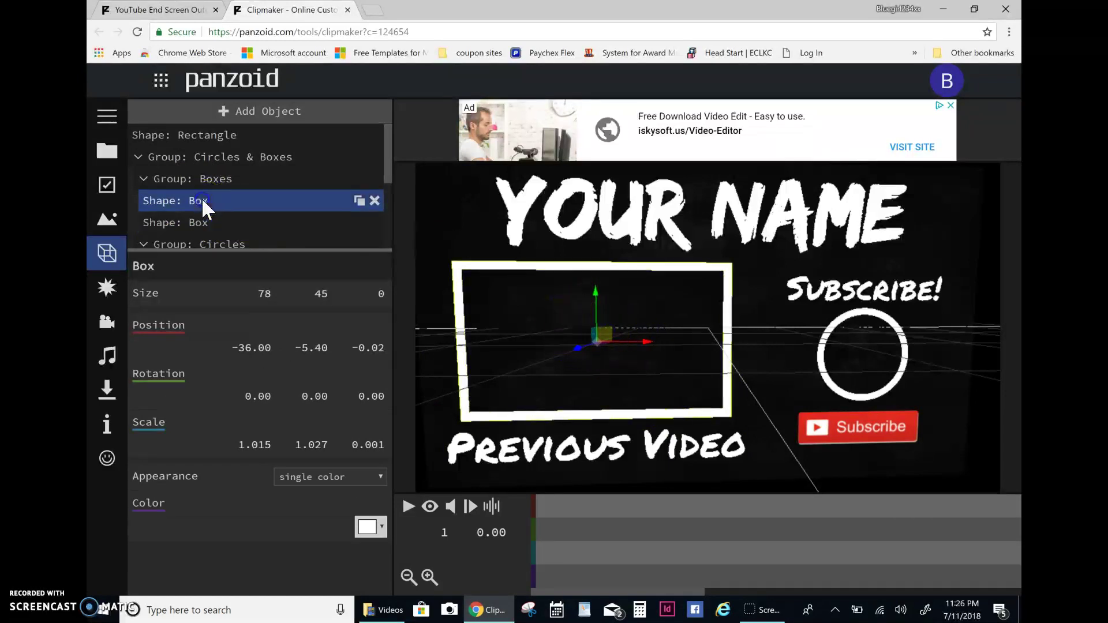
pyautogui.click(200, 222)
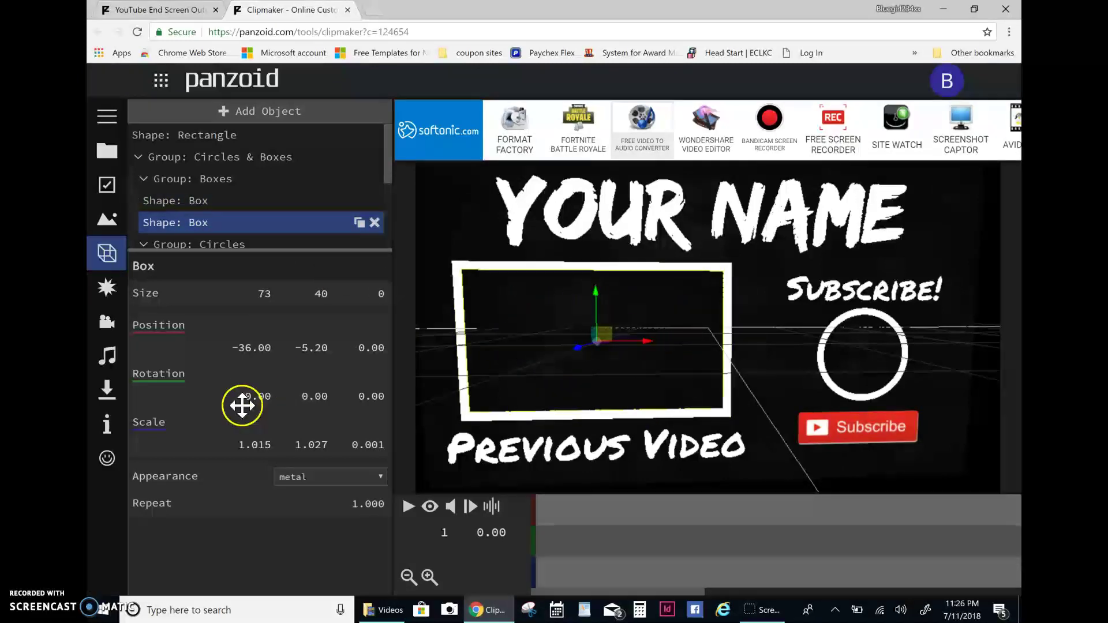
pyautogui.click(208, 223)
pyautogui.click(204, 223)
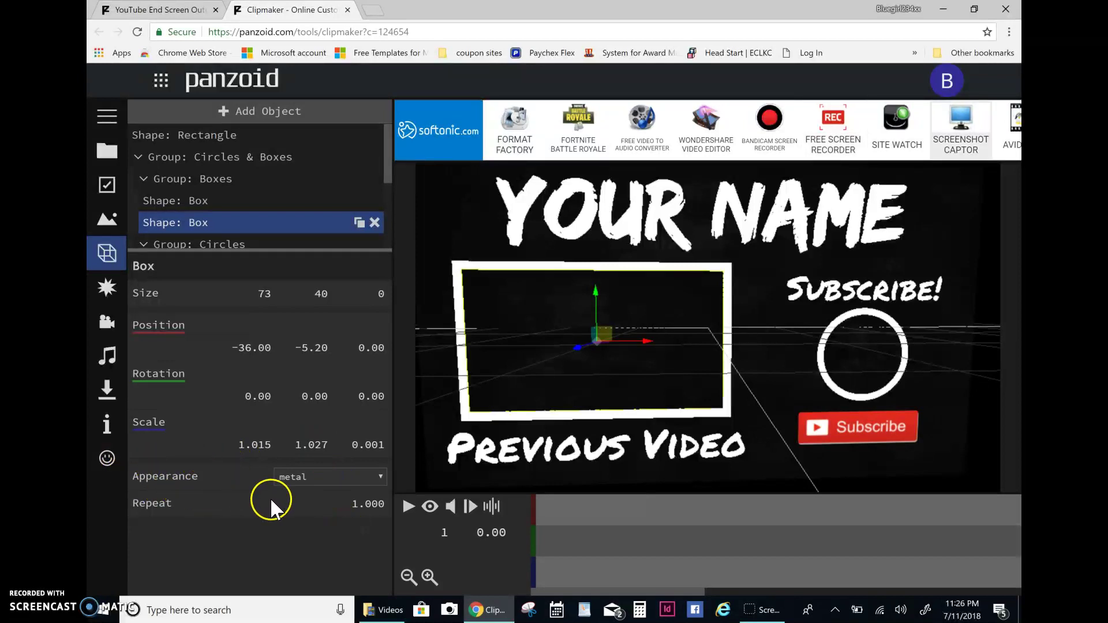
pyautogui.click(359, 473)
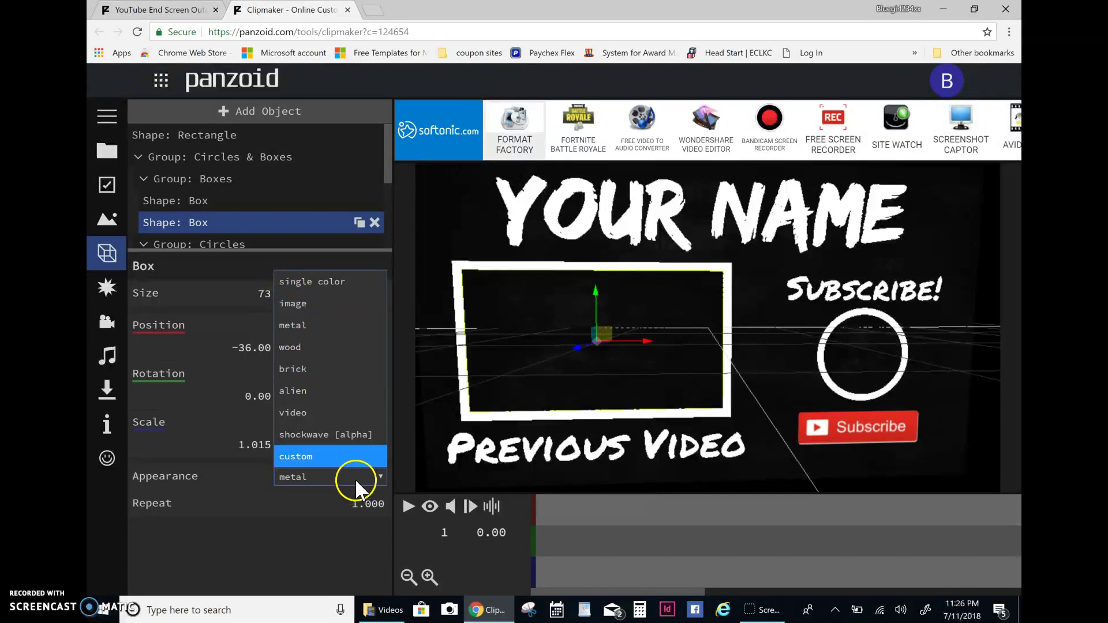
pyautogui.click(307, 412)
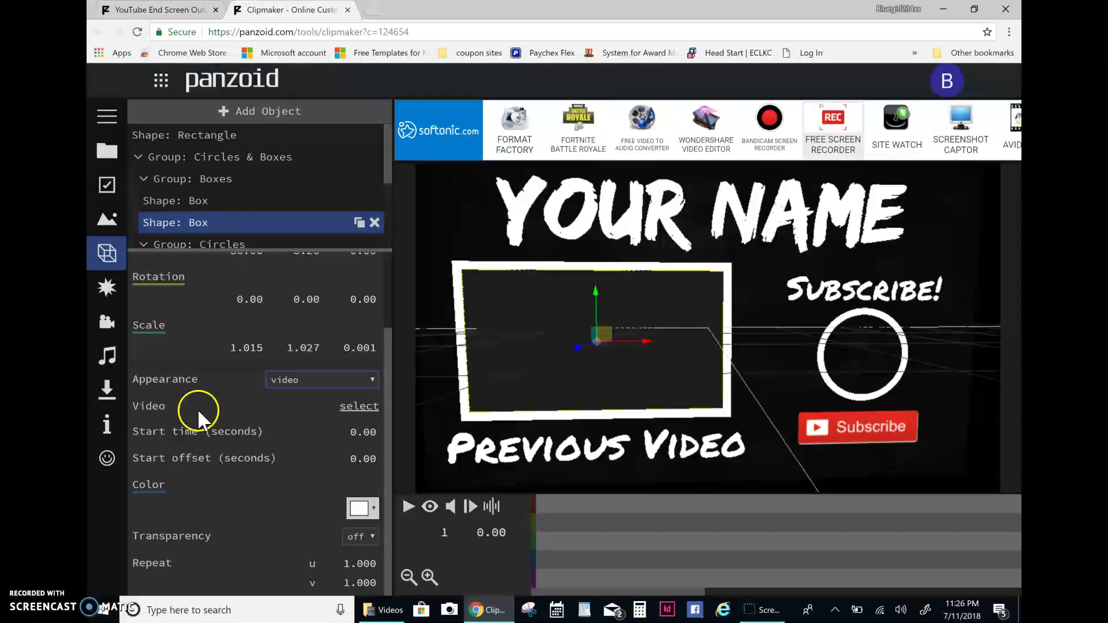
# Load the 'Make your own KIMI FRAME' video from the Videos folder into the frame box
pyautogui.click(365, 406)
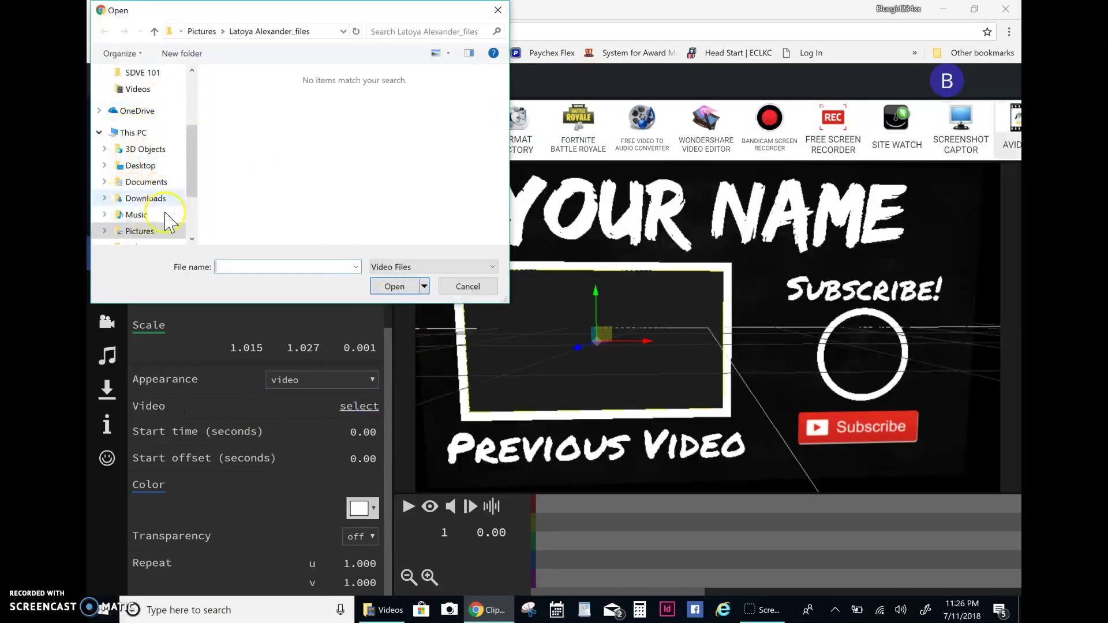
pyautogui.moveTo(194, 168); pyautogui.dragTo(197, 188)
pyautogui.click(144, 193)
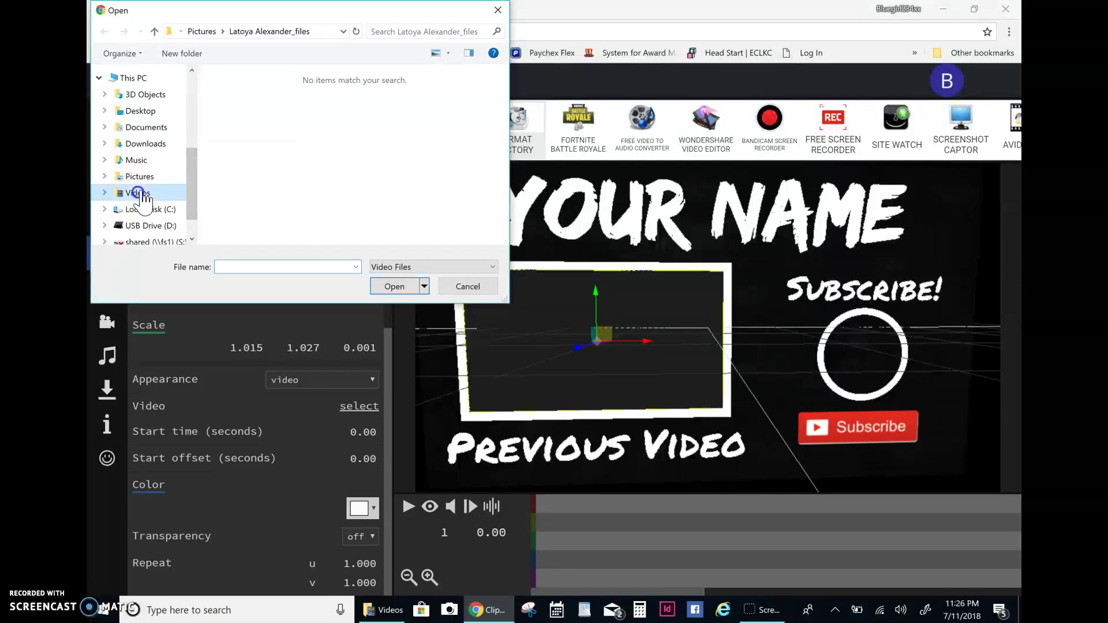
pyautogui.click(429, 128)
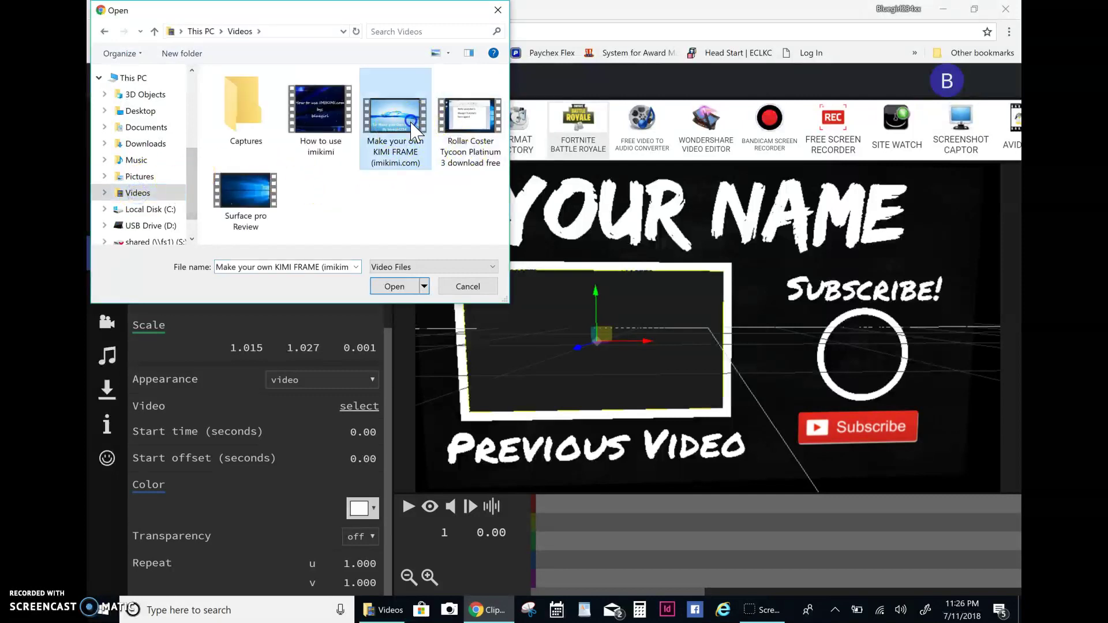
pyautogui.click(395, 286)
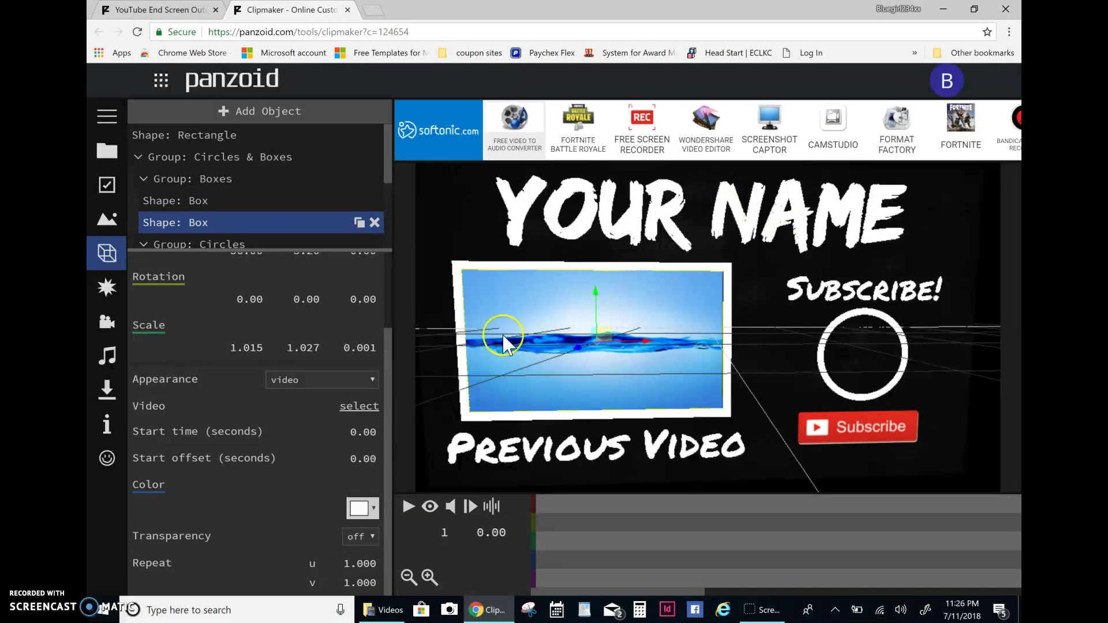
# Turn on the rendered preview, then play and pause the outro
pyautogui.click(430, 507)
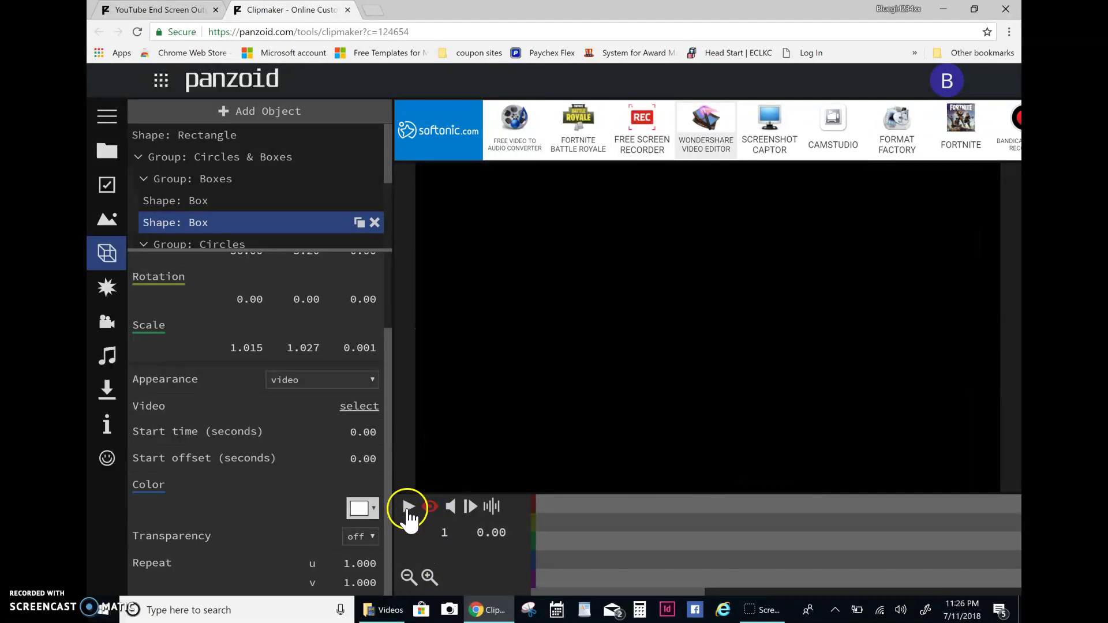
pyautogui.click(408, 507)
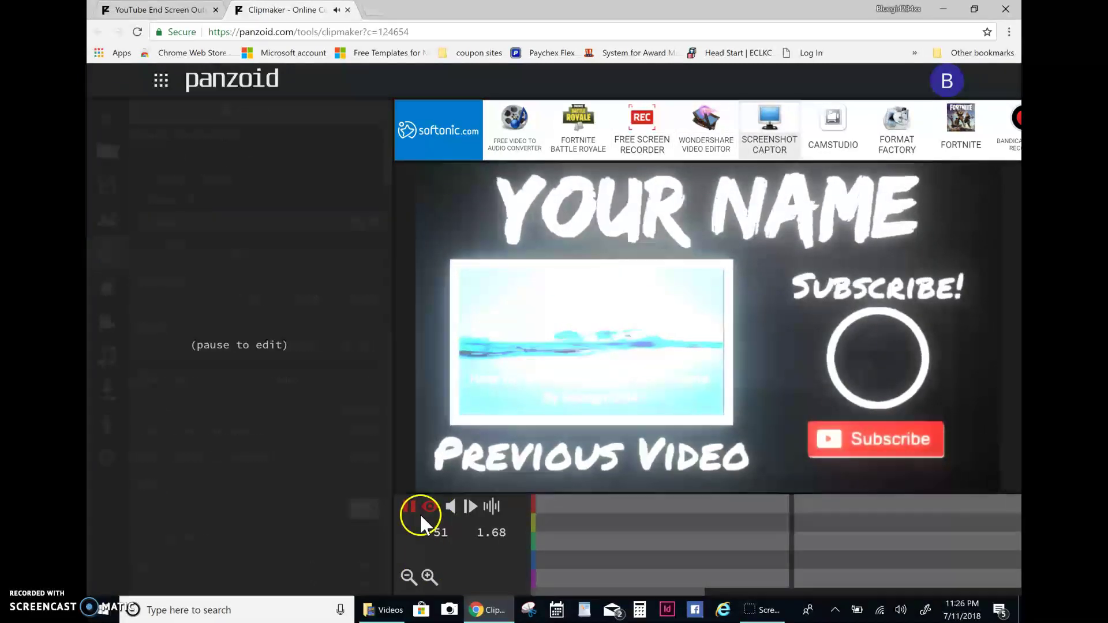
pyautogui.click(409, 508)
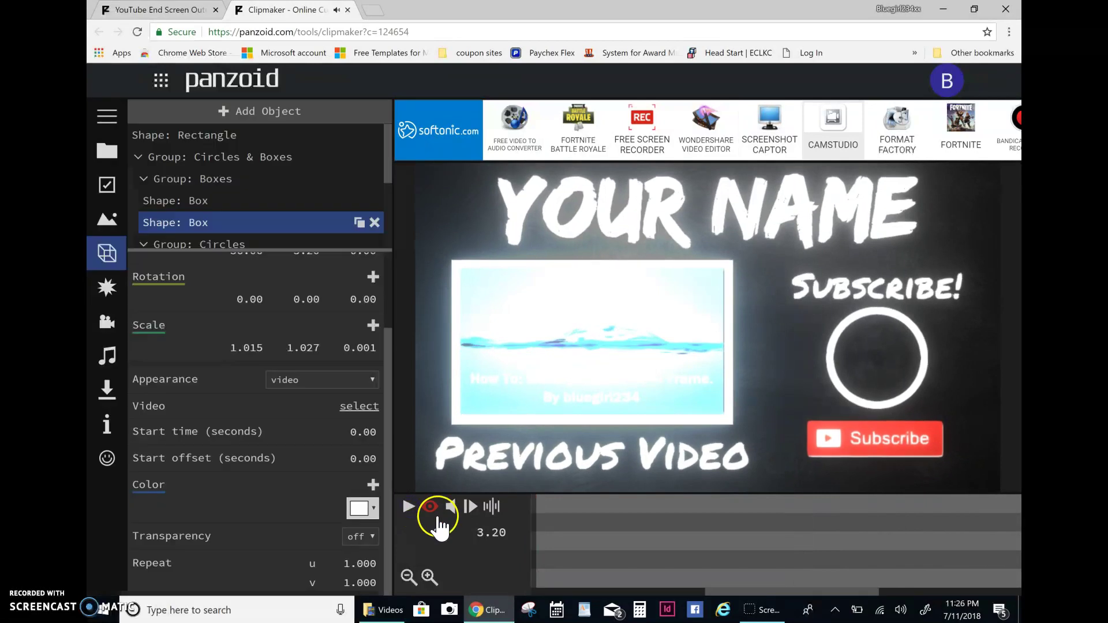
pyautogui.click(431, 507)
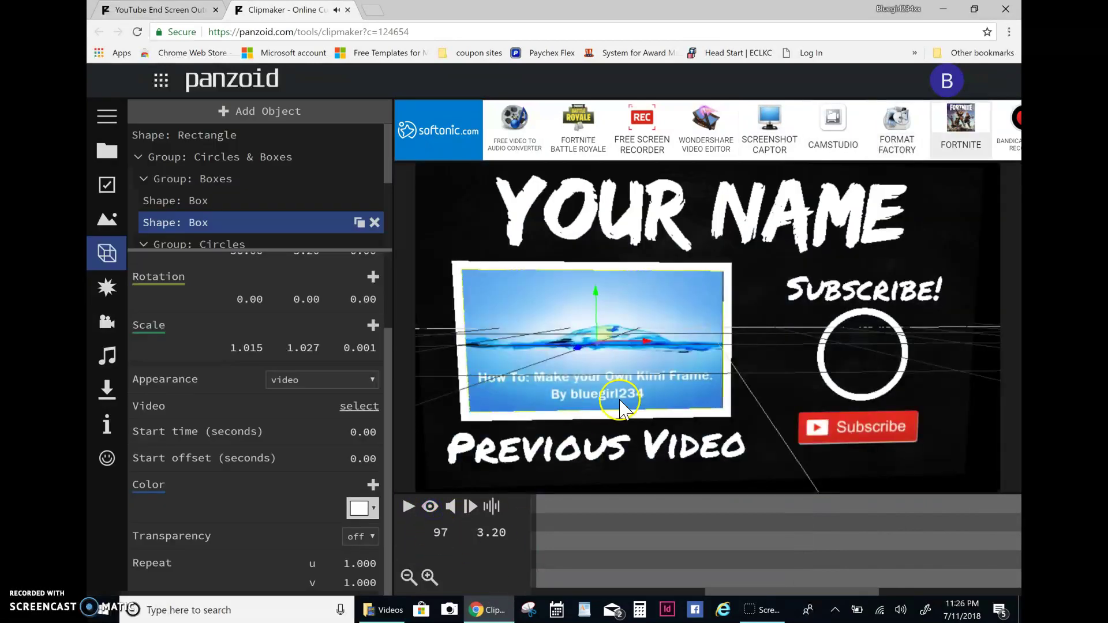
pyautogui.moveTo(607, 407)
pyautogui.mouseDown()
pyautogui.moveTo(584, 426)
pyautogui.moveTo(594, 407)
pyautogui.mouseUp()
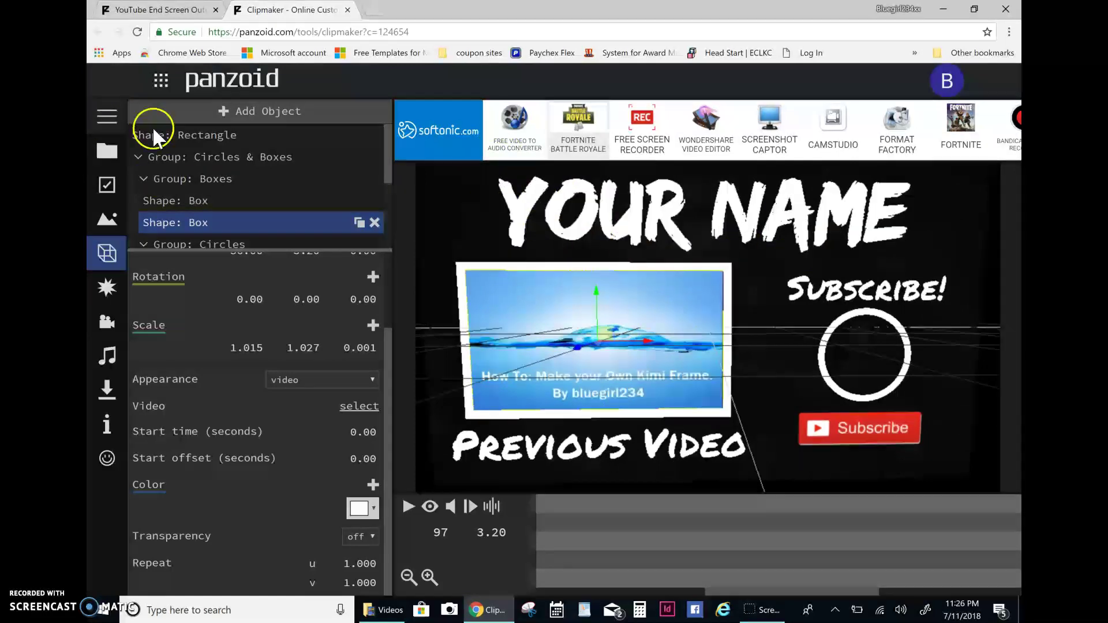
pyautogui.scroll(-1, 239, 177)
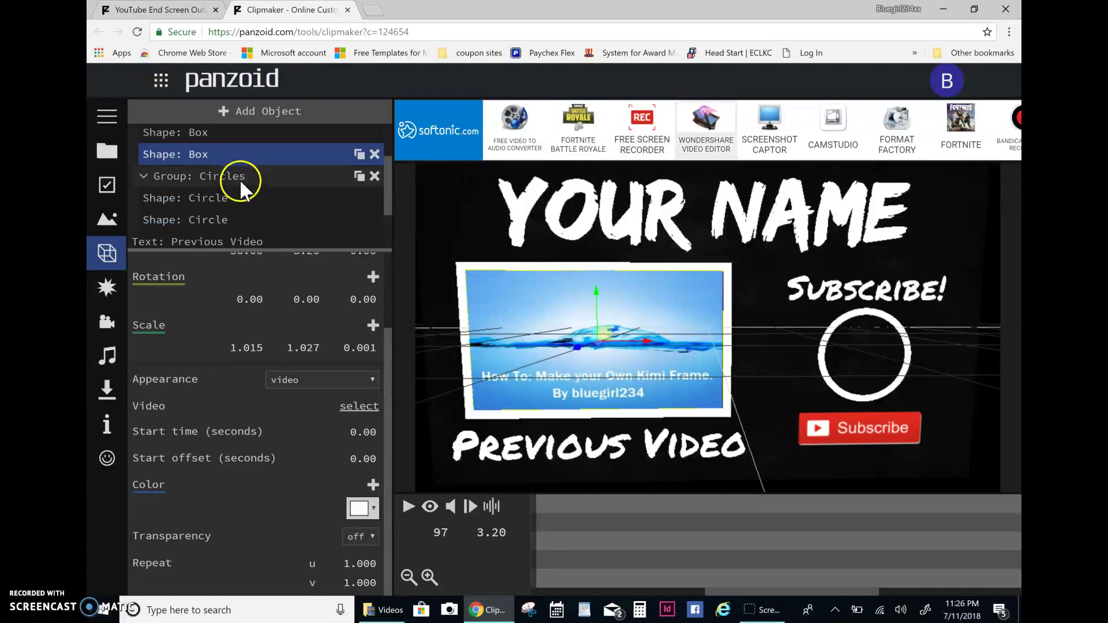
pyautogui.scroll(-1, 243, 190)
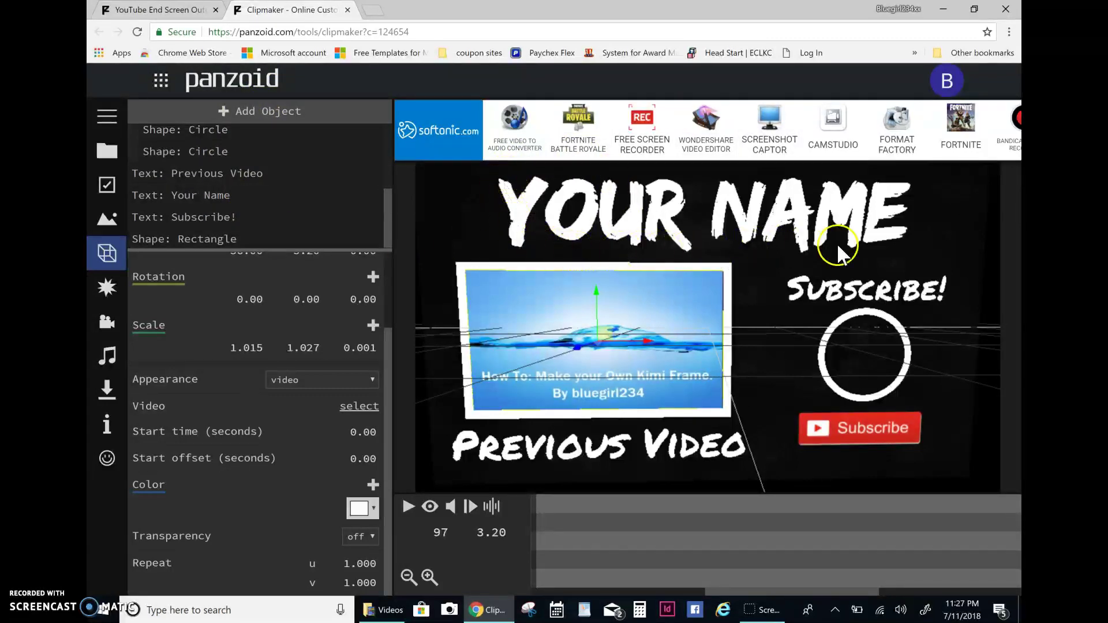
# Replace the 'YOUR NAME' title text with 'Short Video'
pyautogui.click(199, 195)
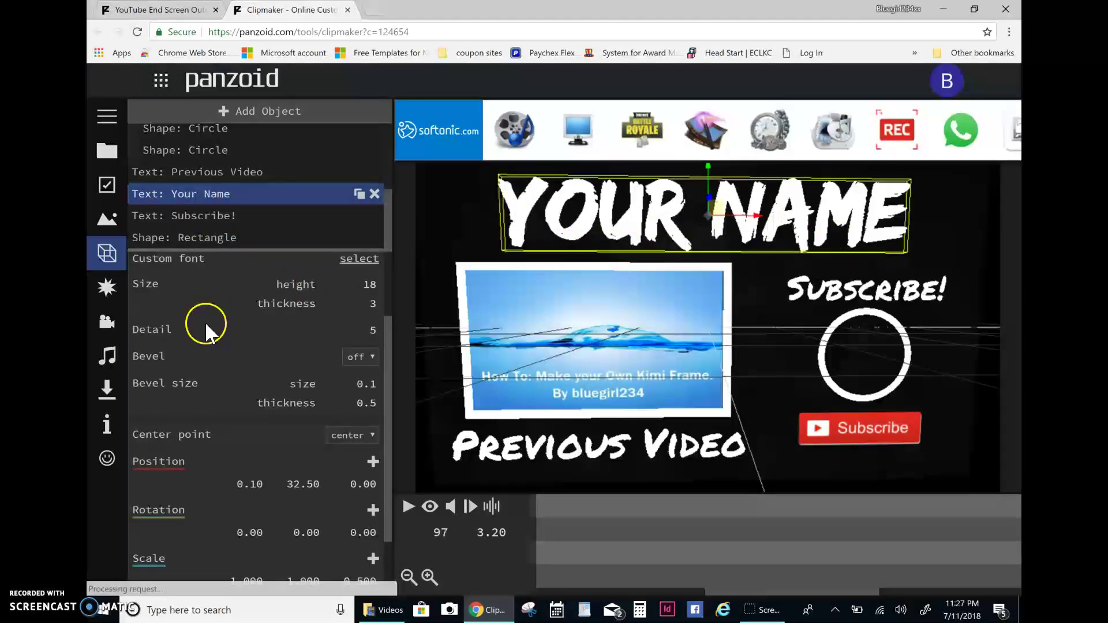
pyautogui.scroll(2, 191, 327)
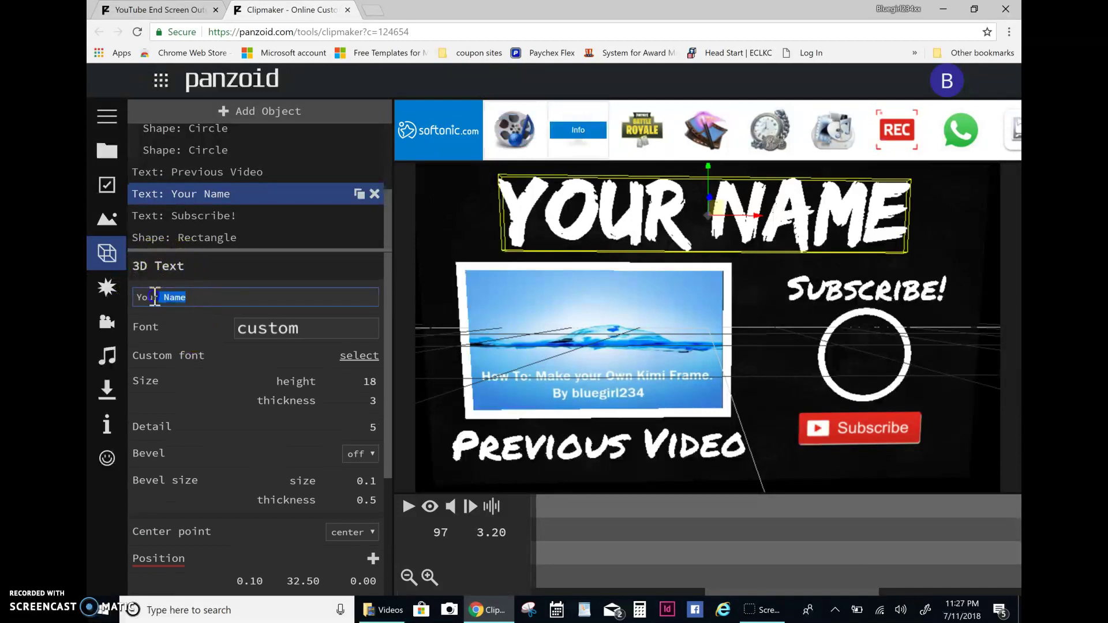
pyautogui.moveTo(155, 297); pyautogui.dragTo(135, 298)
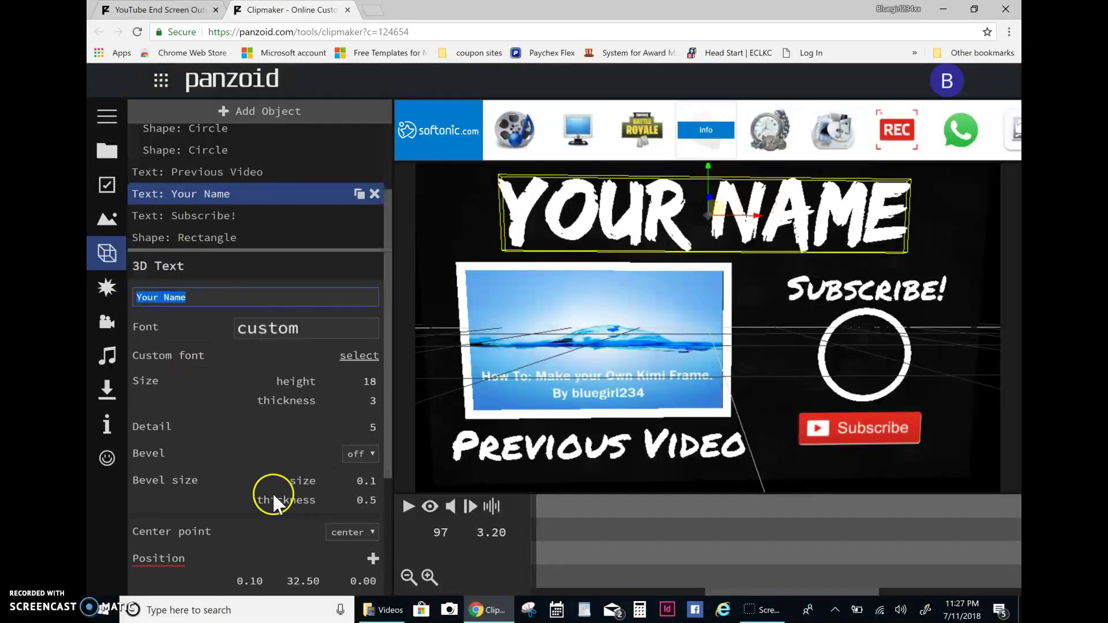
pyautogui.write('Sho')
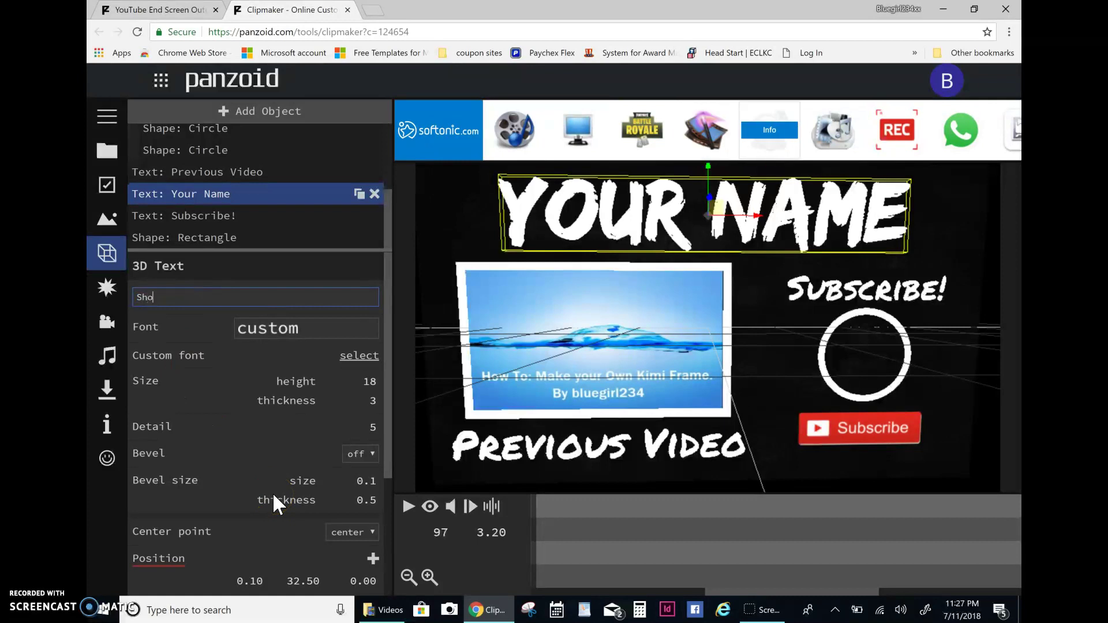
pyautogui.write('e')
pyautogui.press('BackSpace')
pyautogui.write('rt Vi')
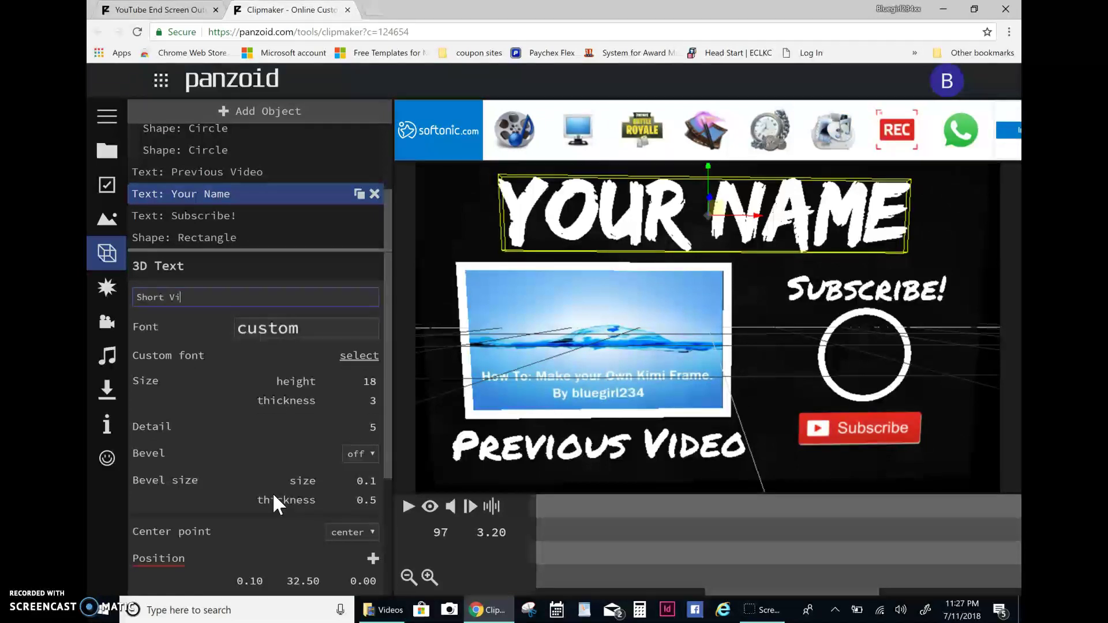
pyautogui.write('deo')
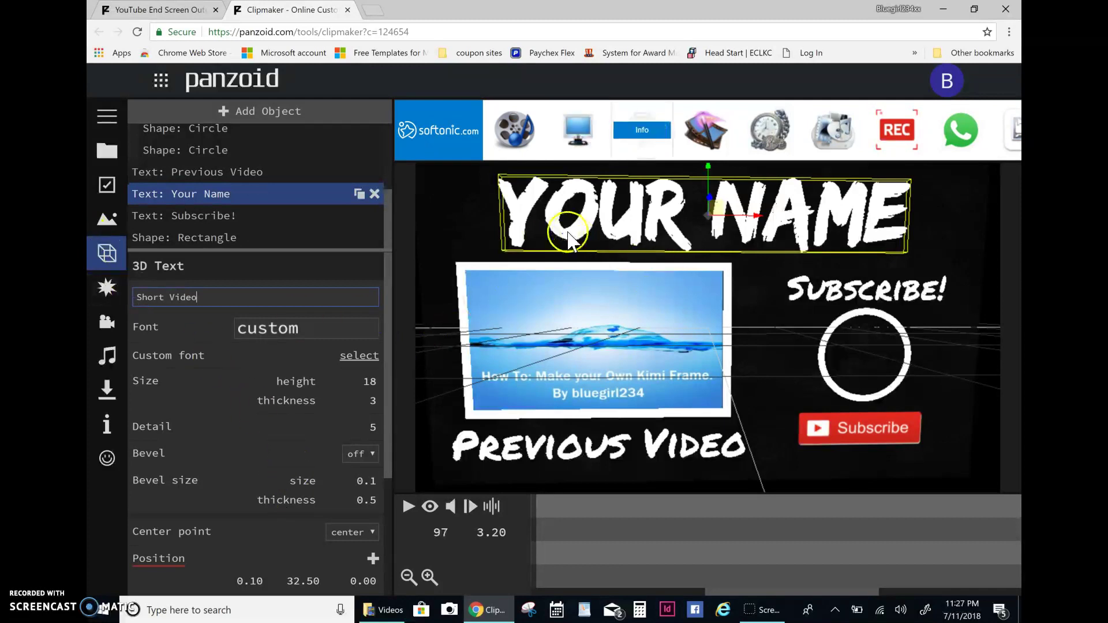
pyautogui.click(199, 320)
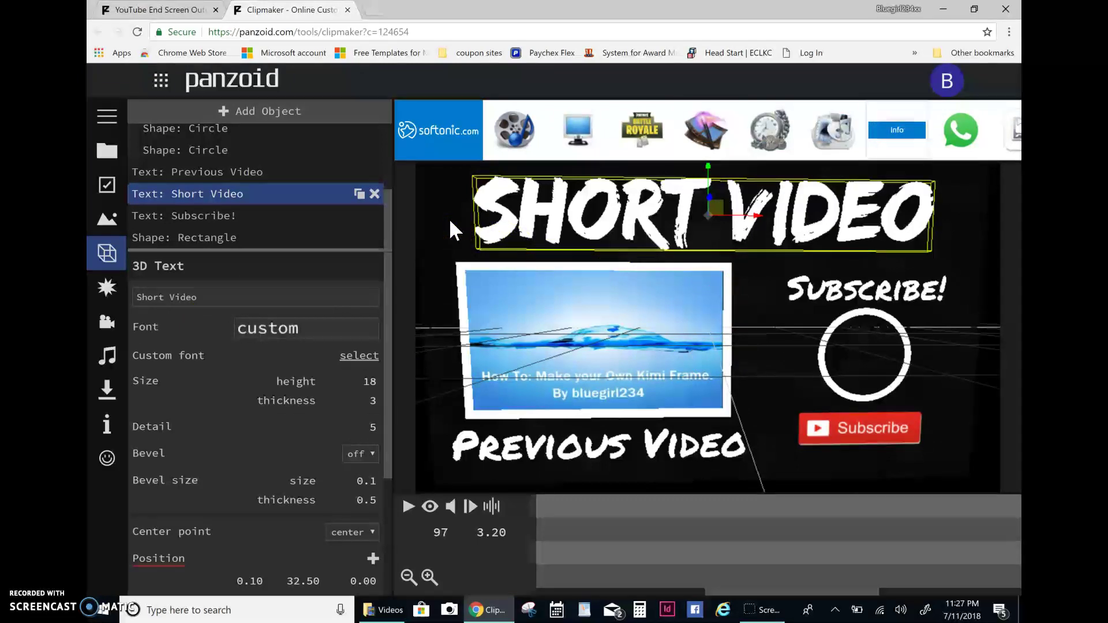
# Raise the Short Video title's text height from 10 to 16
pyautogui.click(445, 202)
pyautogui.click(317, 302)
pyautogui.click(495, 306)
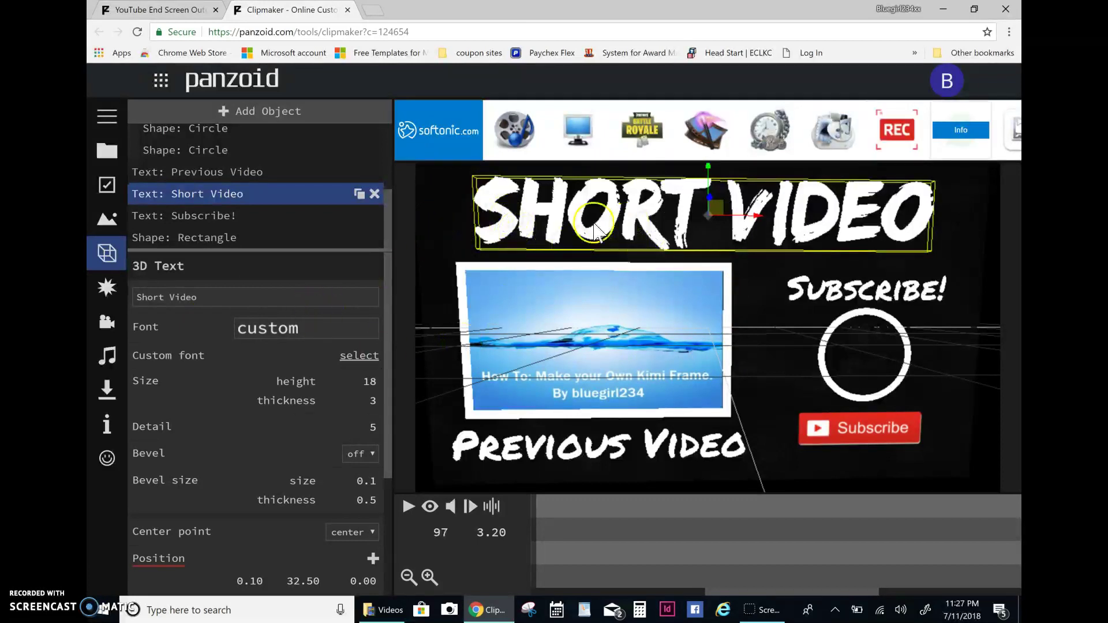
pyautogui.click(372, 389)
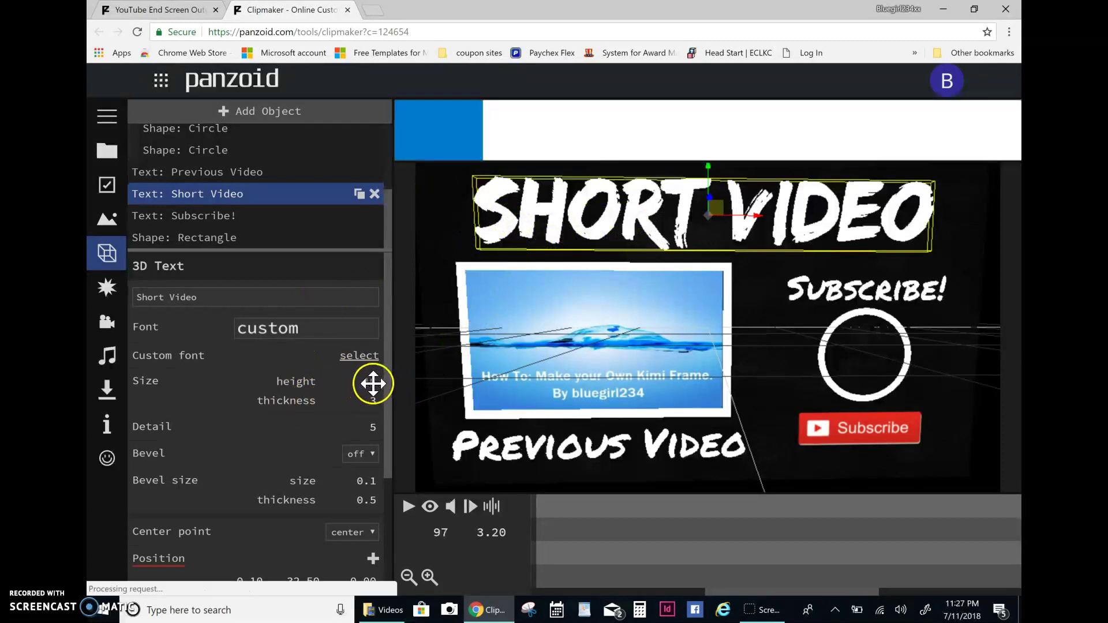
pyautogui.click(304, 384)
pyautogui.write('10')
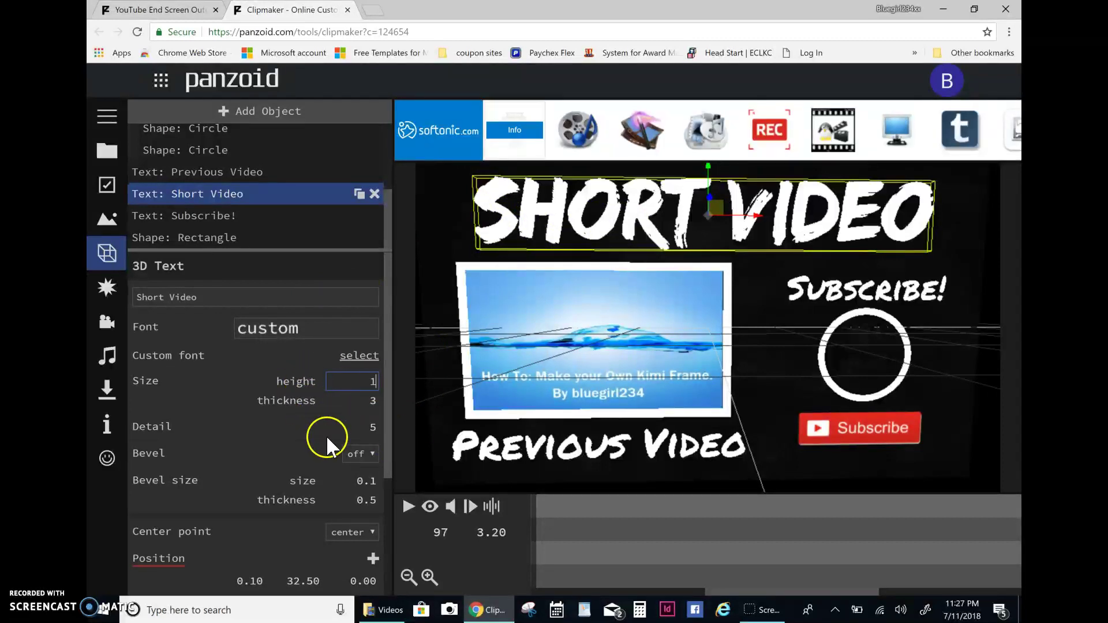
pyautogui.click(317, 428)
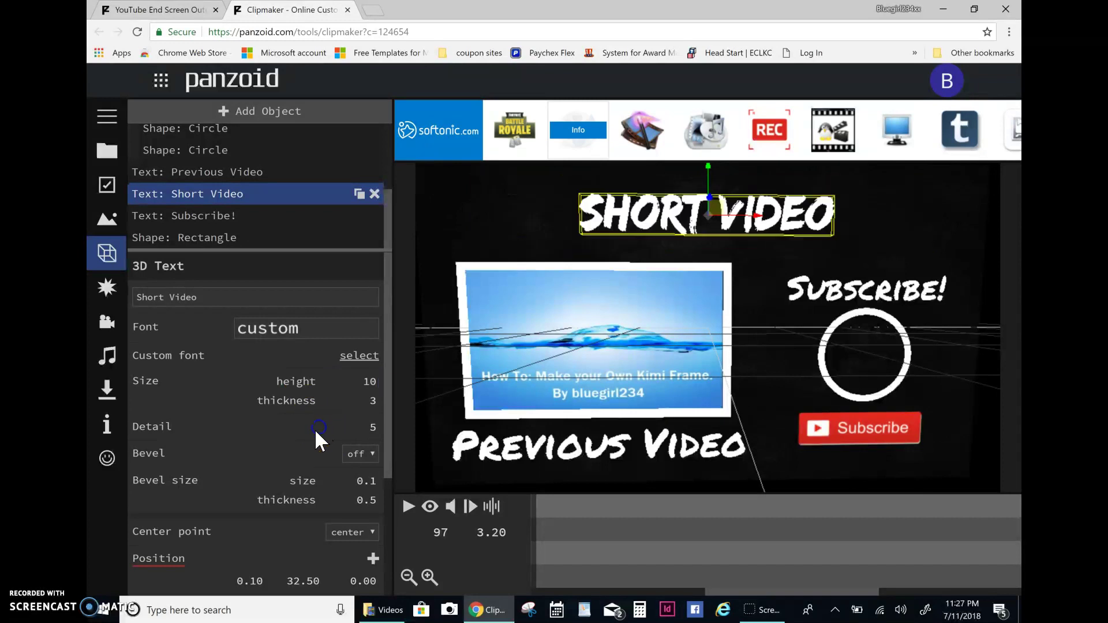
pyautogui.click(376, 379)
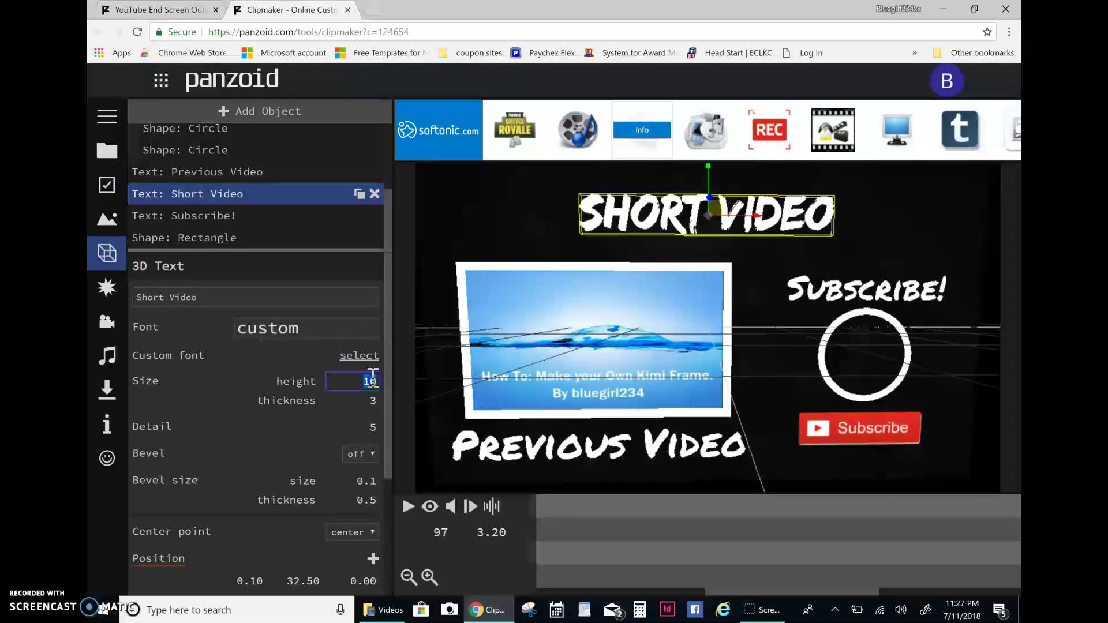
pyautogui.write('10')
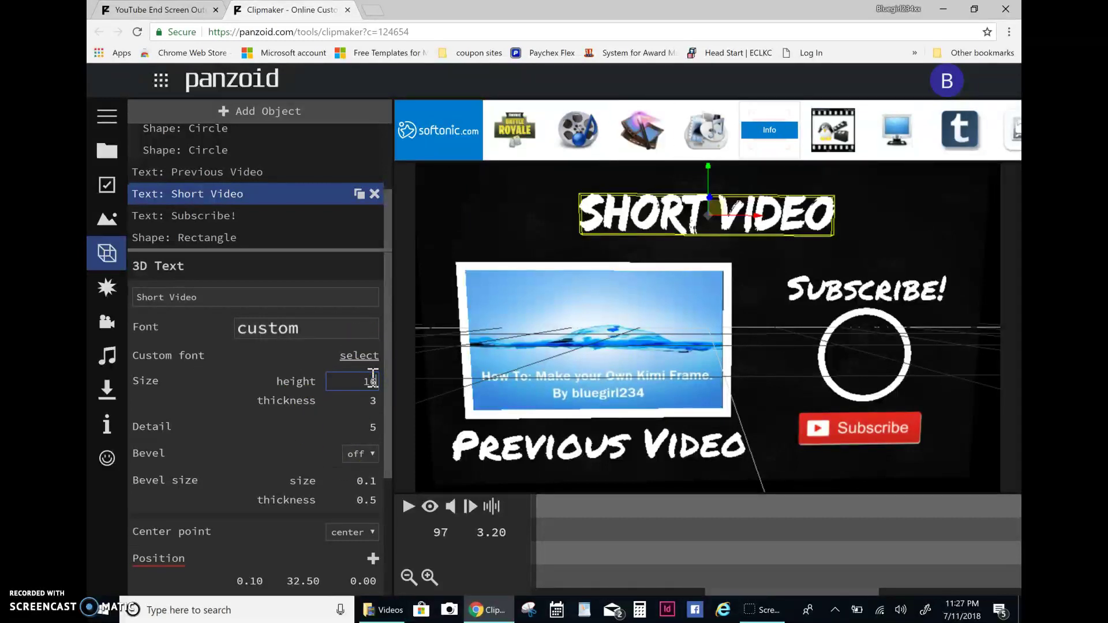
pyautogui.click(267, 414)
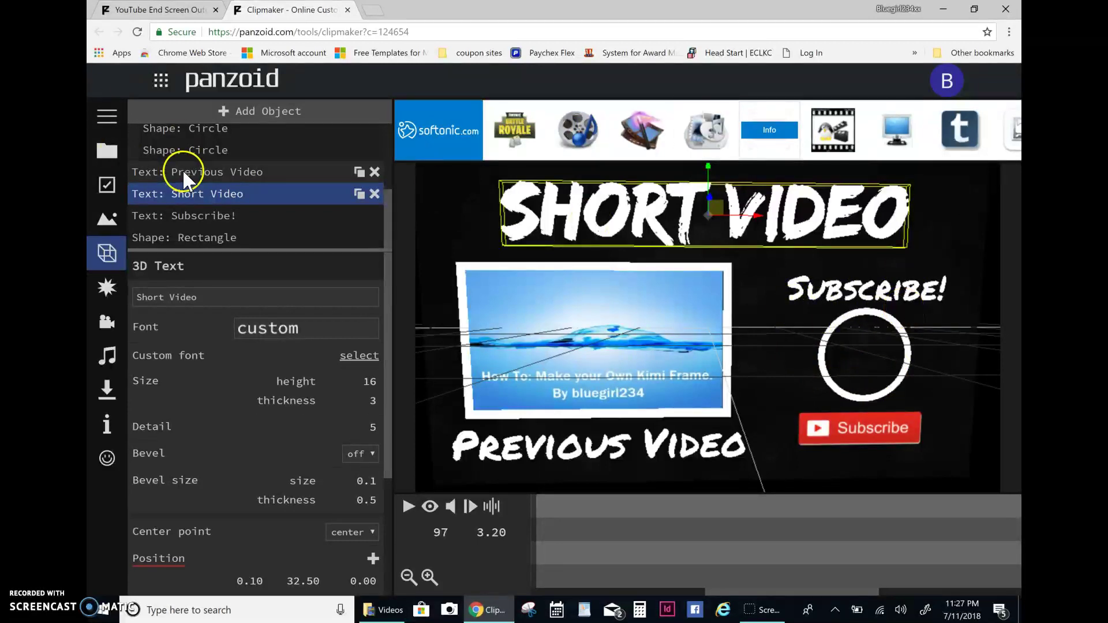
# Expand the Circles group and select the smaller metal circle (radius 12)
pyautogui.click(221, 219)
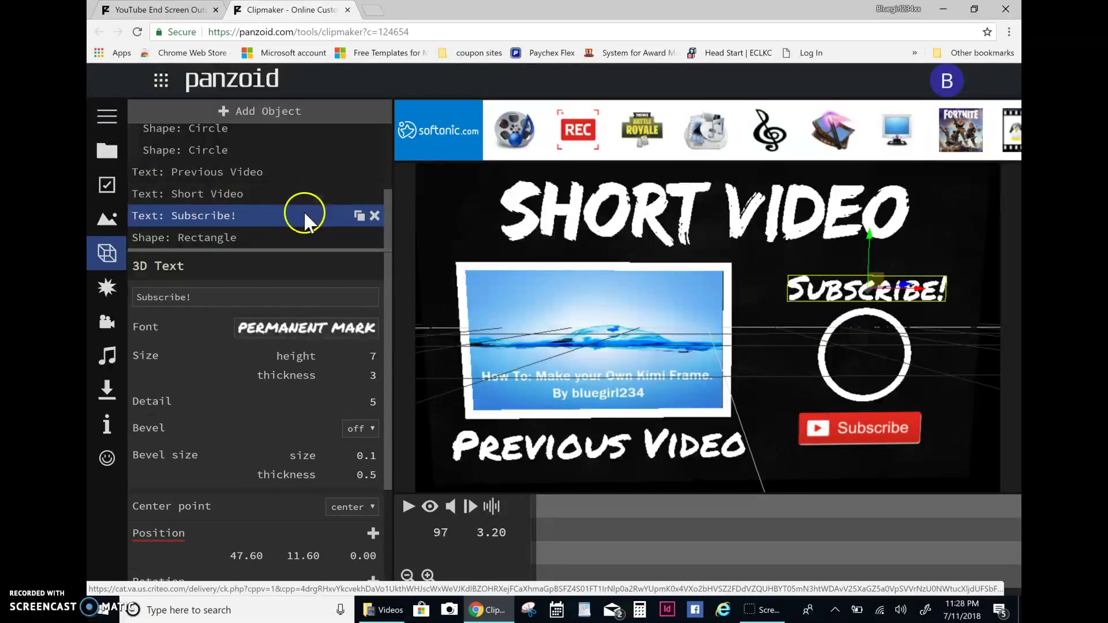
pyautogui.scroll(1, 192, 189)
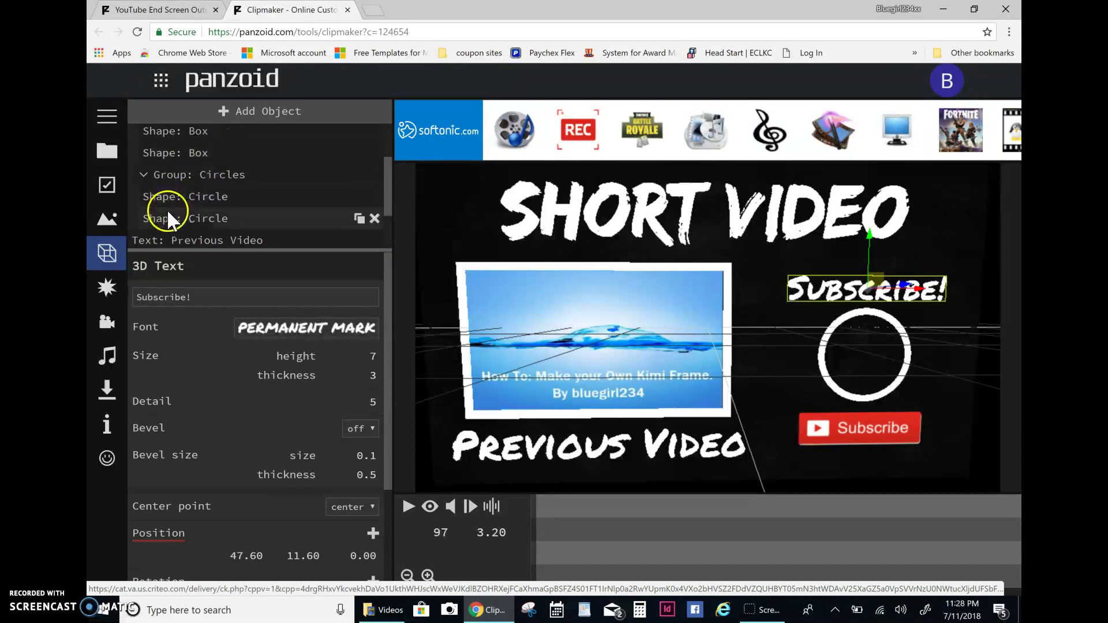
pyautogui.click(212, 181)
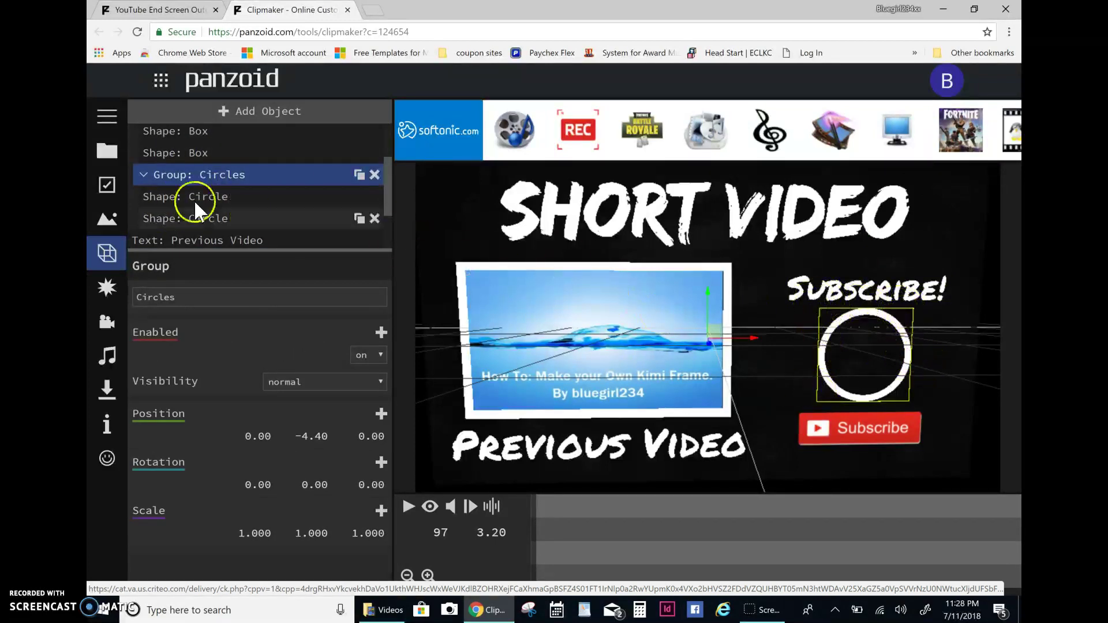
pyautogui.click(169, 197)
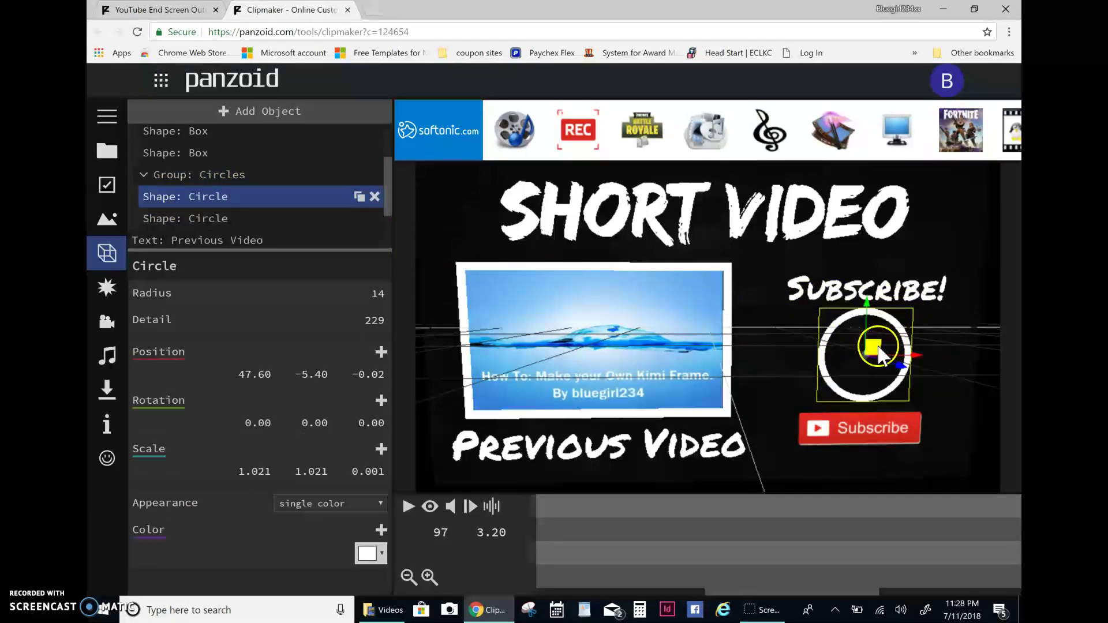
pyautogui.click(212, 218)
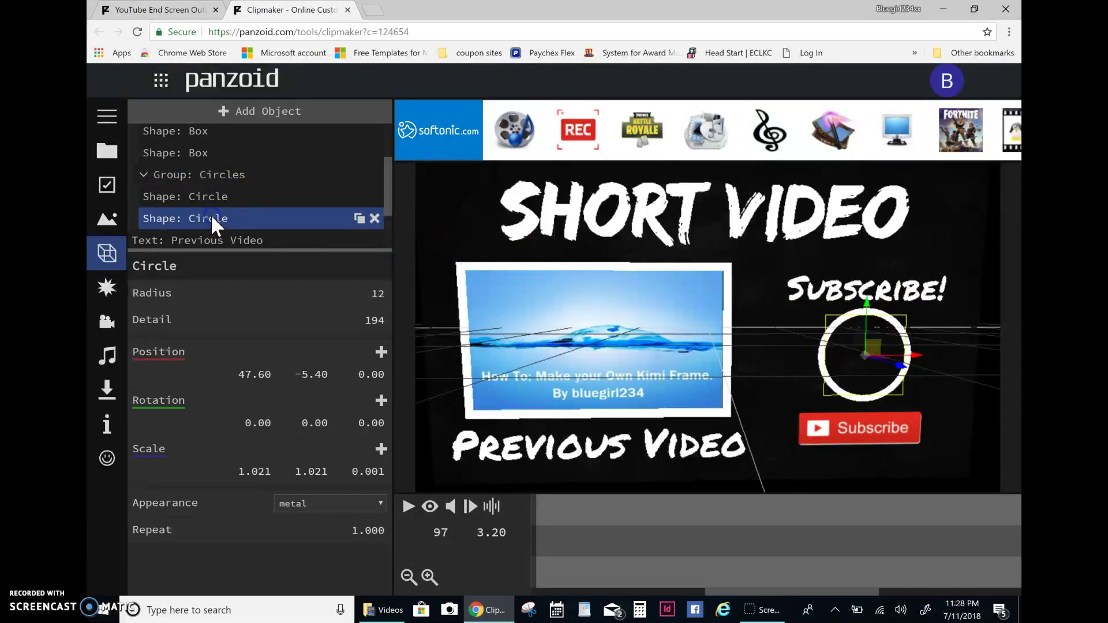
pyautogui.click(207, 199)
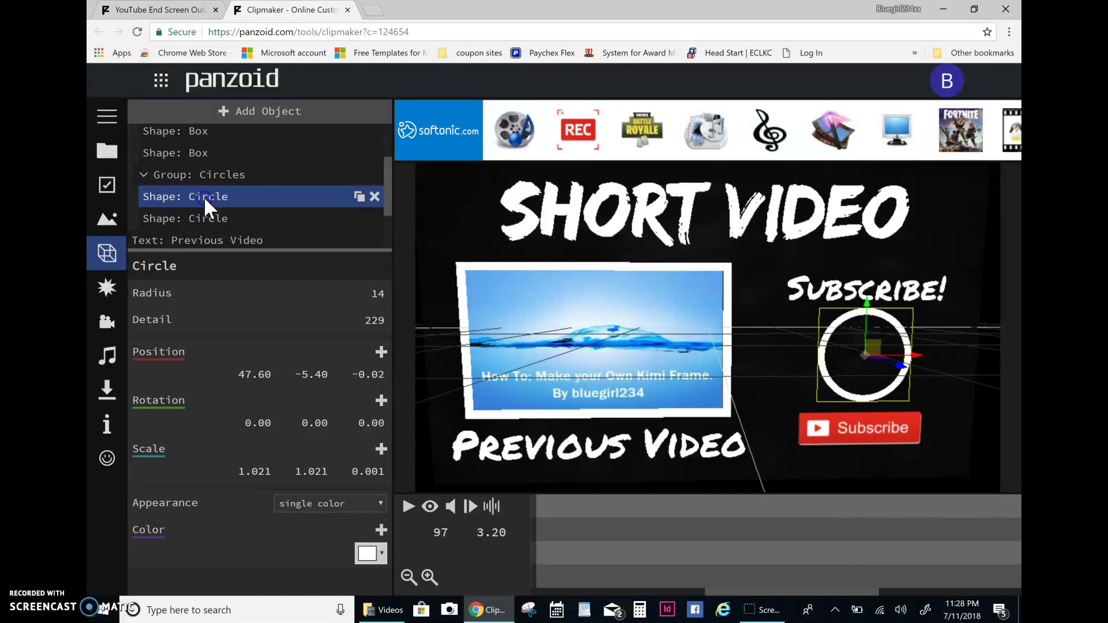
pyautogui.click(209, 218)
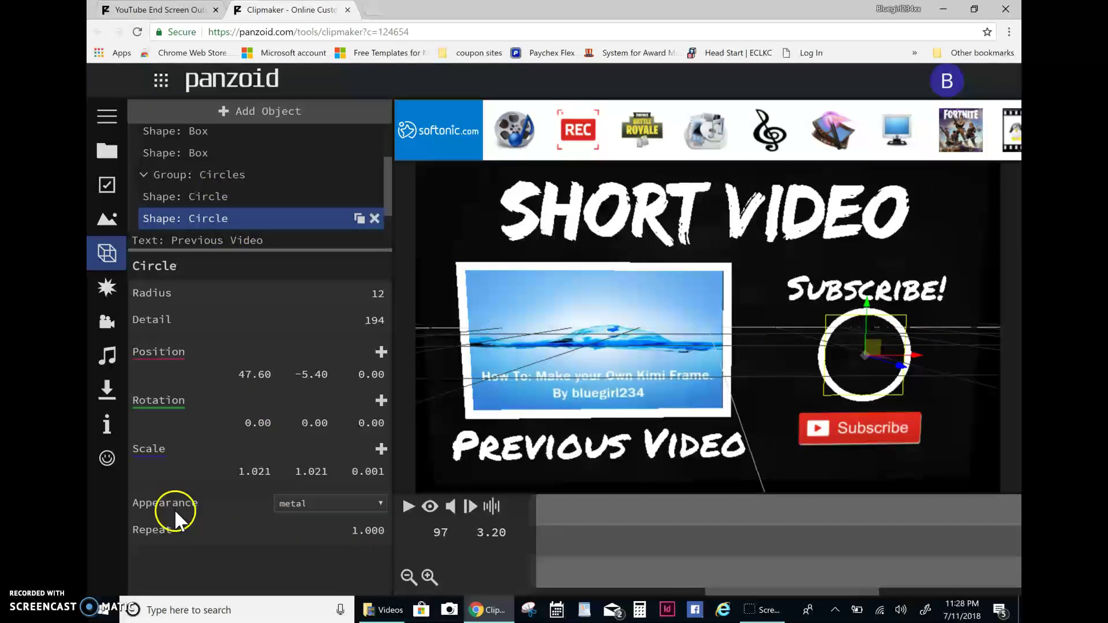
# Give the small Subscribe circle an image appearance using the Blue logo 'images' file from Pictures
pyautogui.click(352, 505)
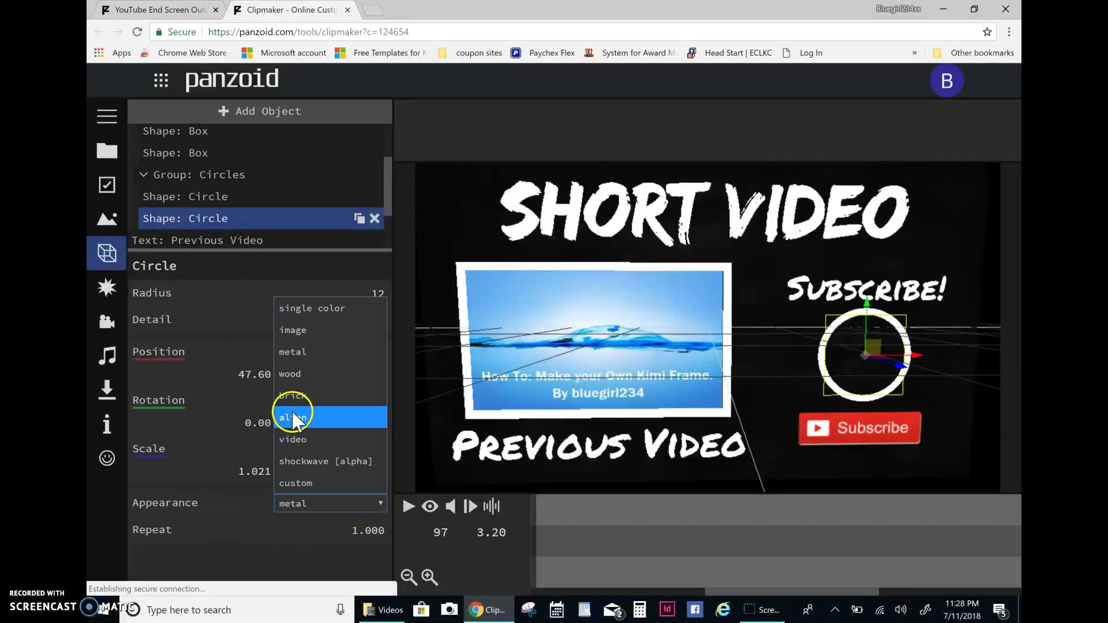
pyautogui.click(309, 332)
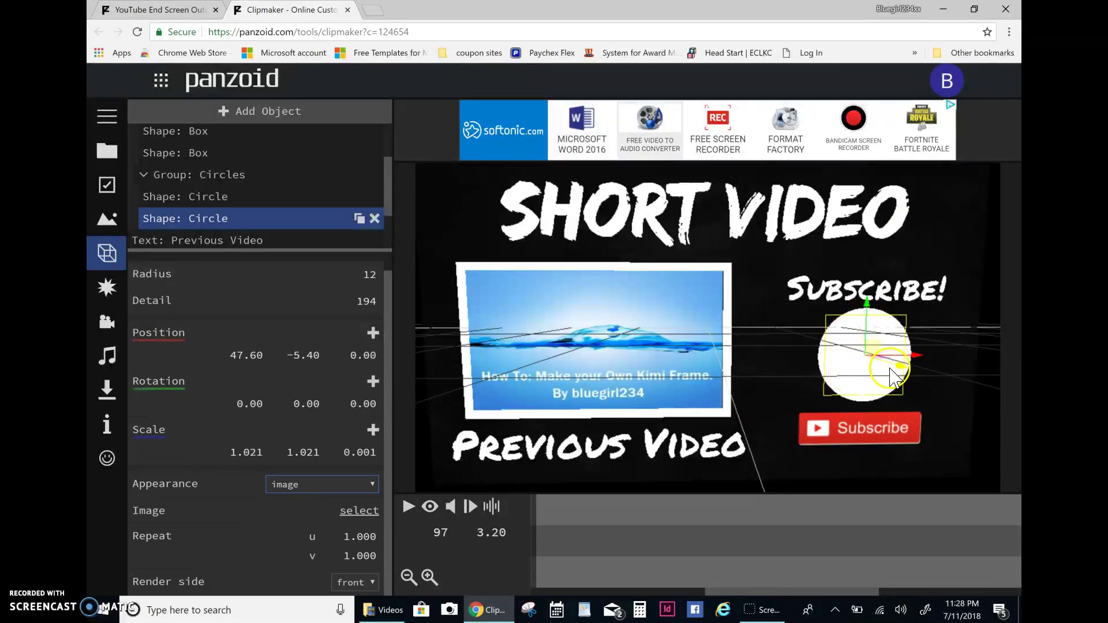
pyautogui.click(349, 511)
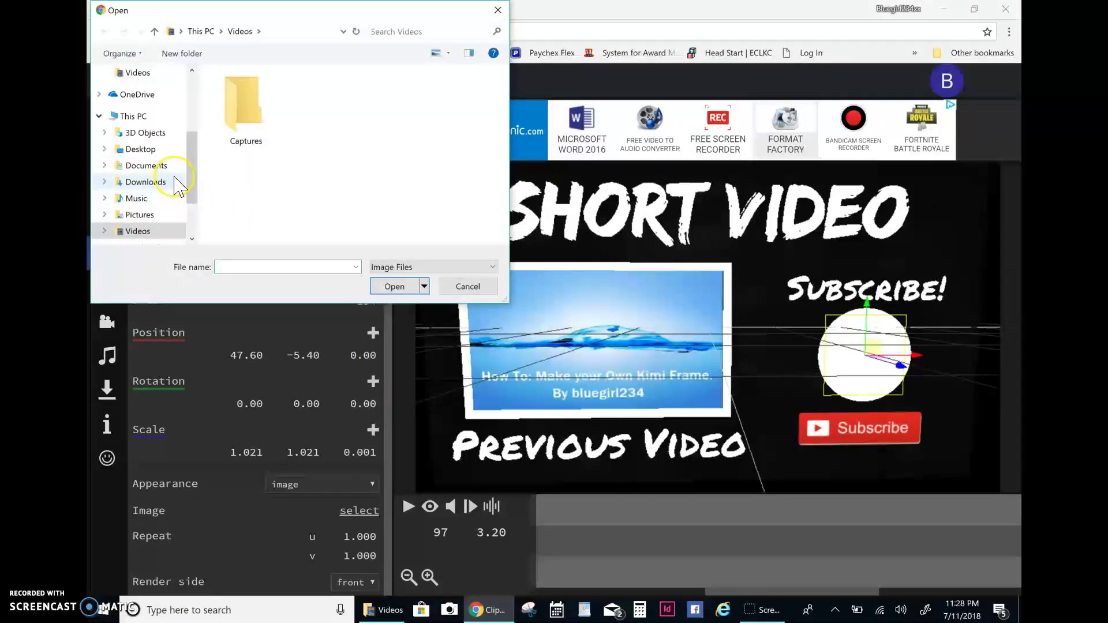
pyautogui.click(142, 216)
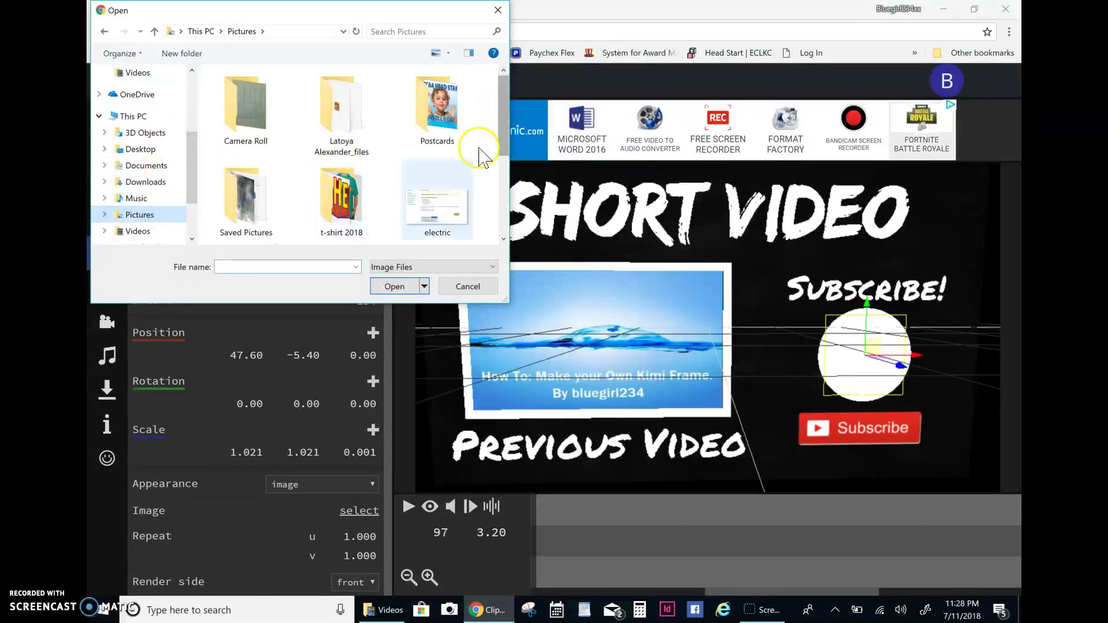
pyautogui.scroll(-3, 480, 159)
pyautogui.scroll(1, 478, 156)
pyautogui.click(249, 170)
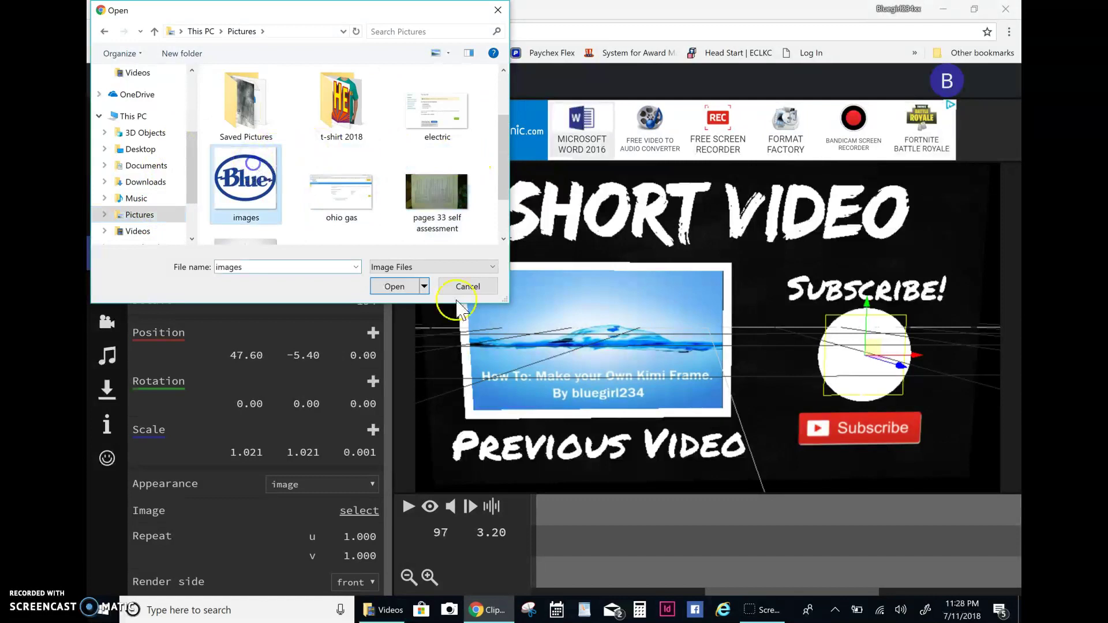
pyautogui.click(394, 286)
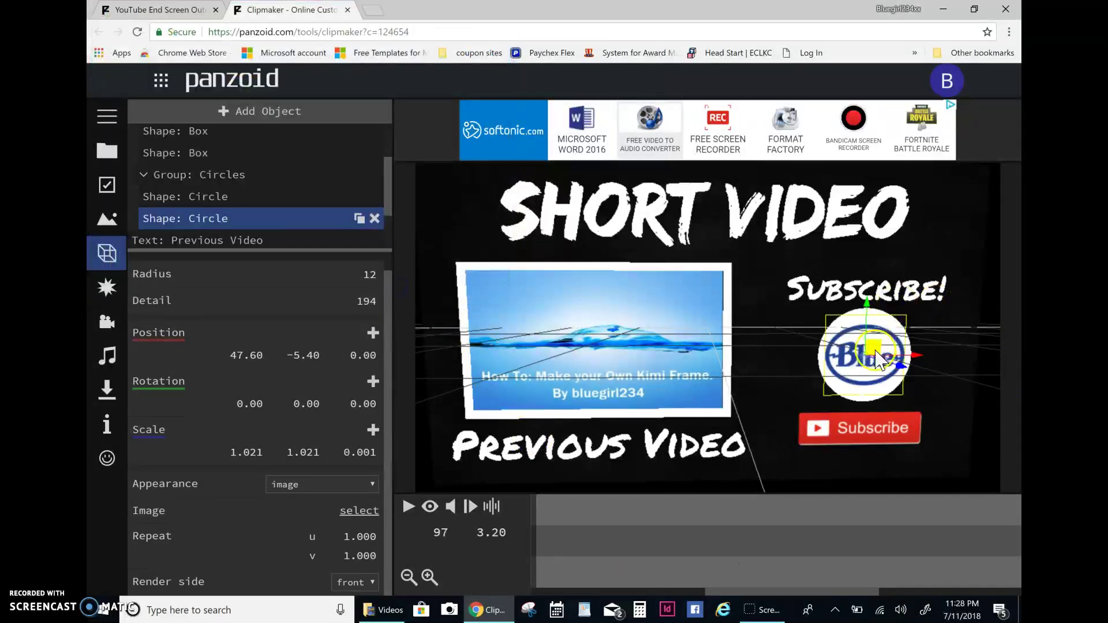
# Play the outro in rendered preview mode and pause it at frame 207
pyautogui.click(428, 516)
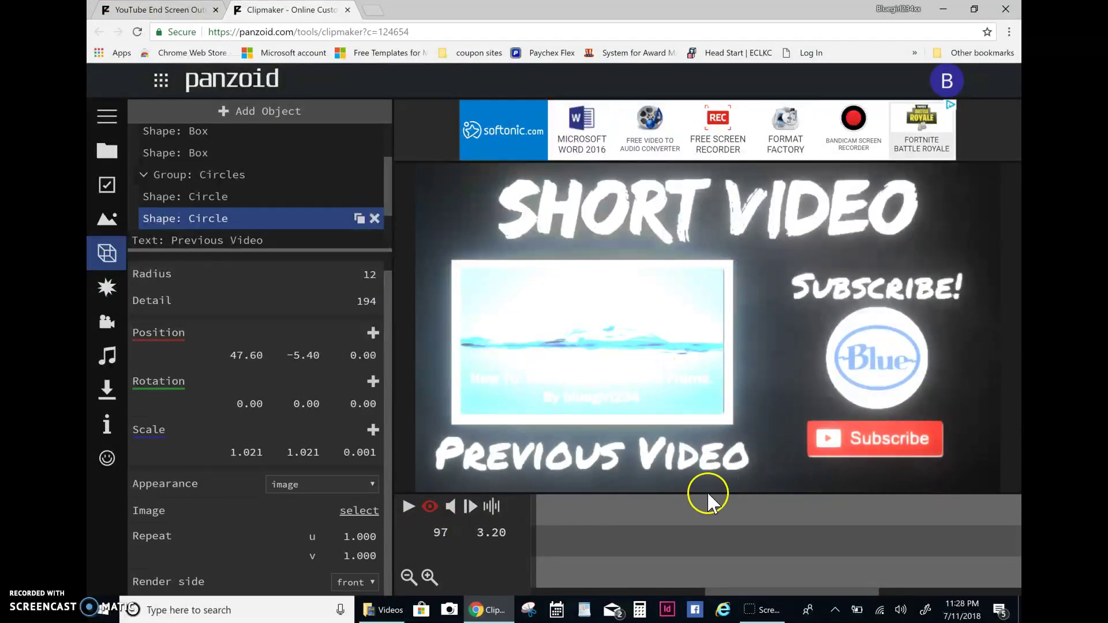
pyautogui.click(408, 507)
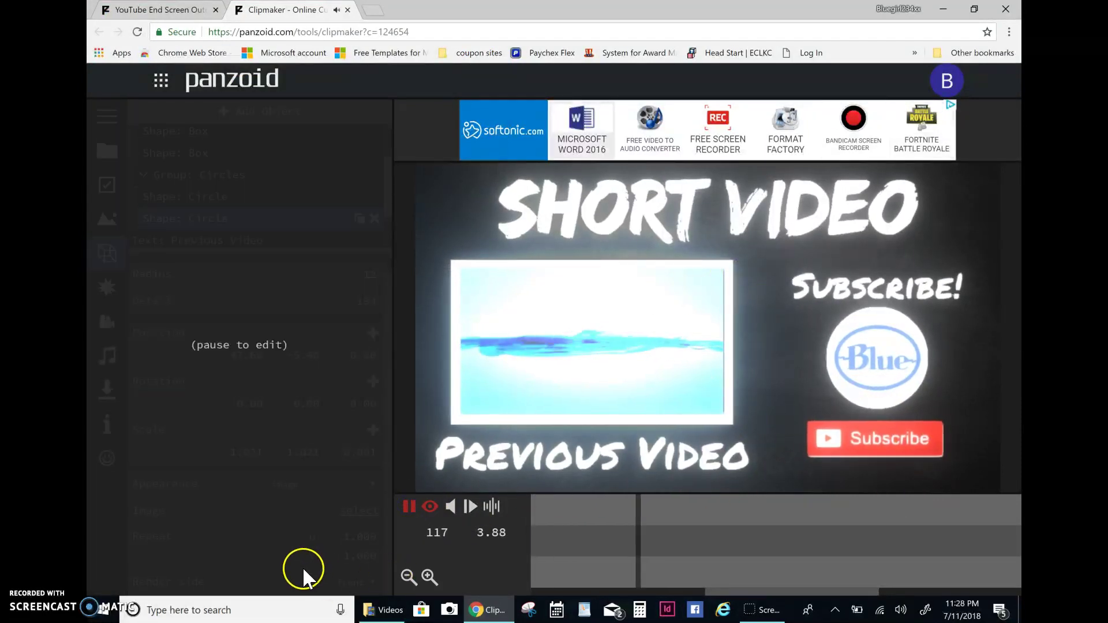
pyautogui.click(409, 507)
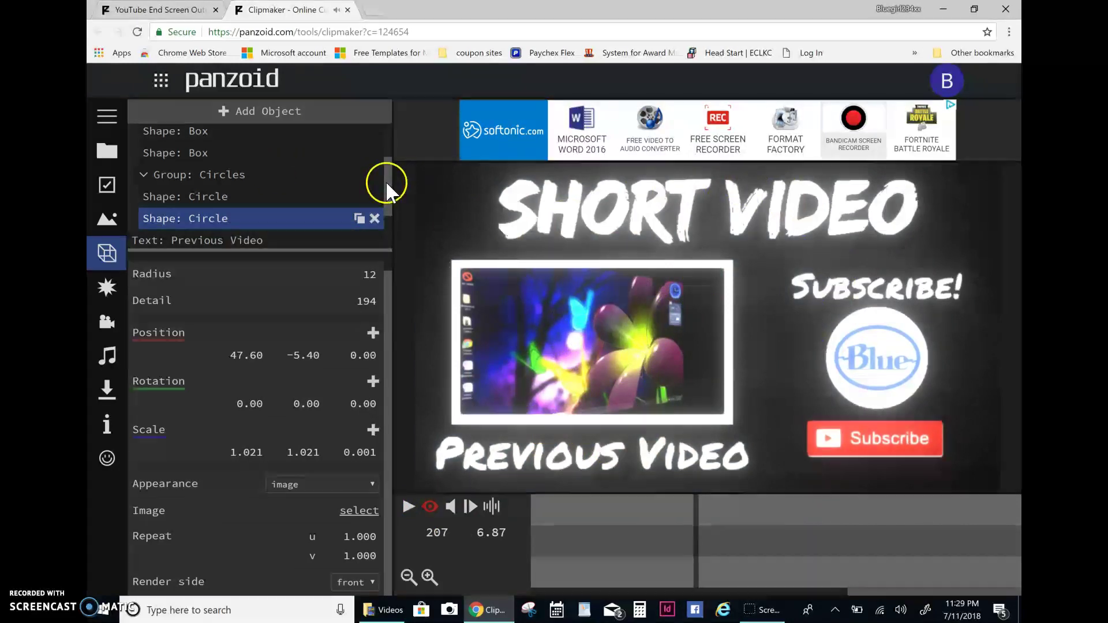
# Scroll through the effects panel listing Antialiasing, Bloom and Shutter
pyautogui.moveTo(386, 181); pyautogui.dragTo(386, 140)
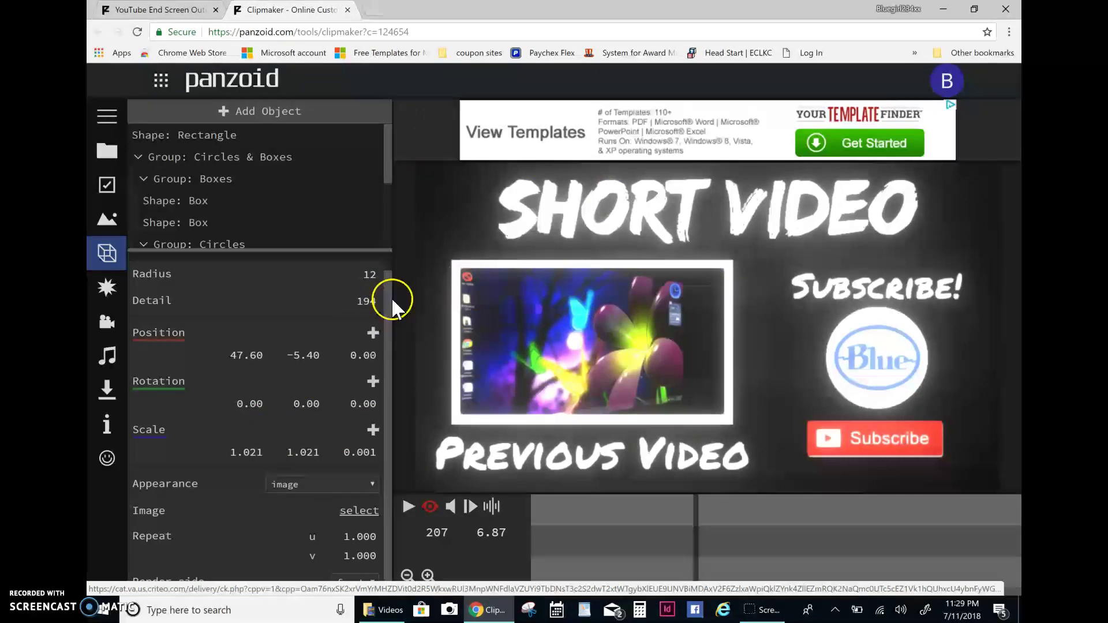
pyautogui.hotkey('ctrl', 'a')
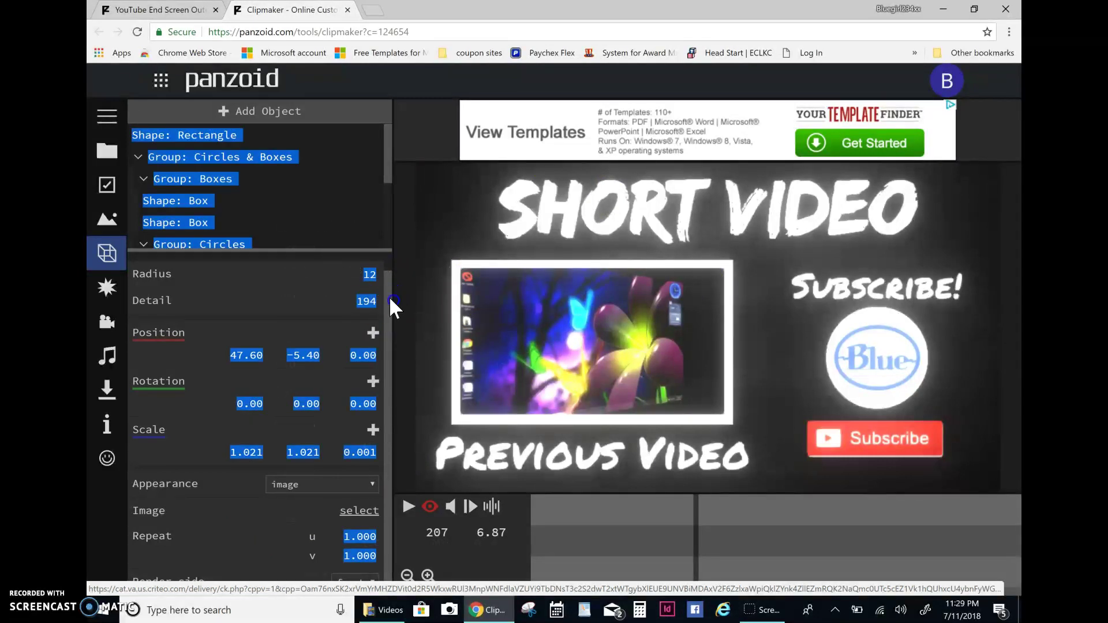
pyautogui.scroll(-1, 392, 181)
pyautogui.scroll(-2, 393, 181)
pyautogui.scroll(3, 388, 163)
# Open the download settings and keep .mkv (vp8/opus) as the output format
pyautogui.click(107, 287)
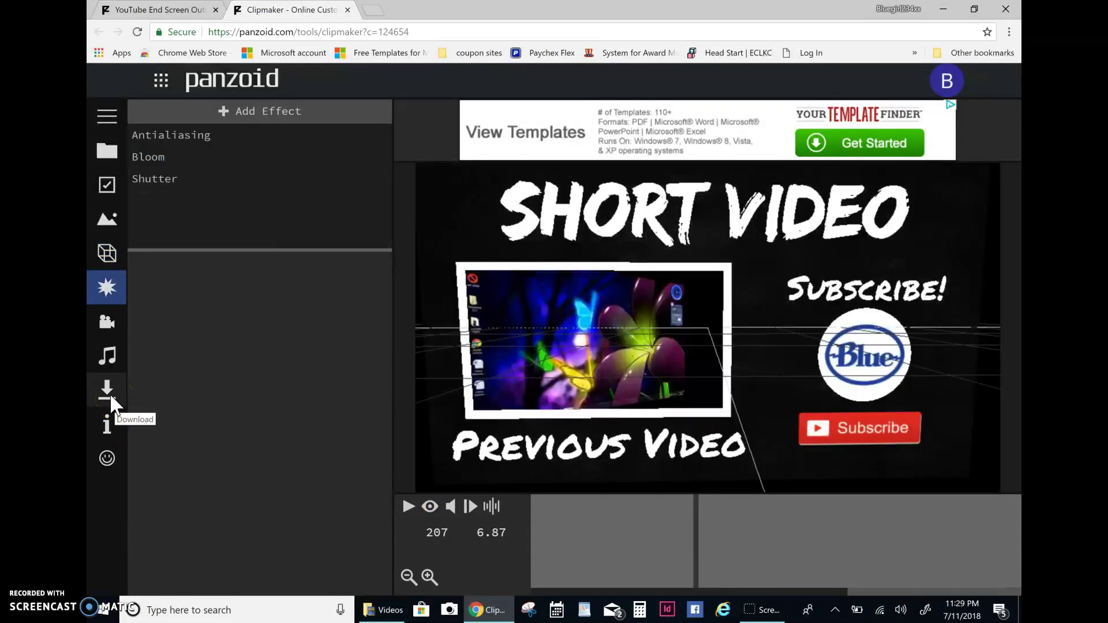
pyautogui.click(108, 397)
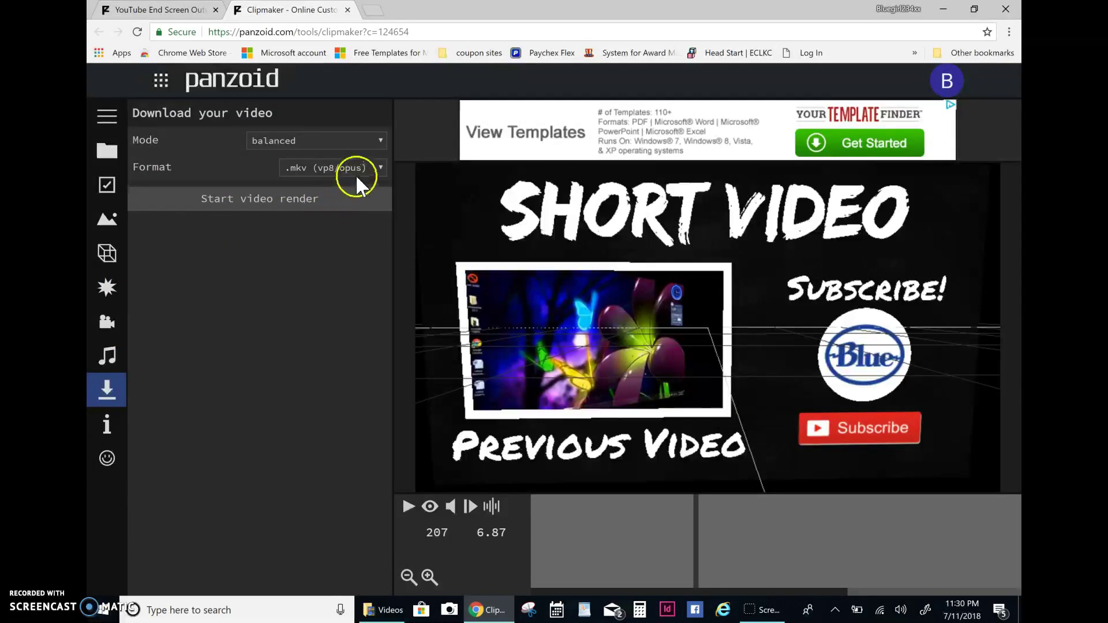
pyautogui.click(382, 167)
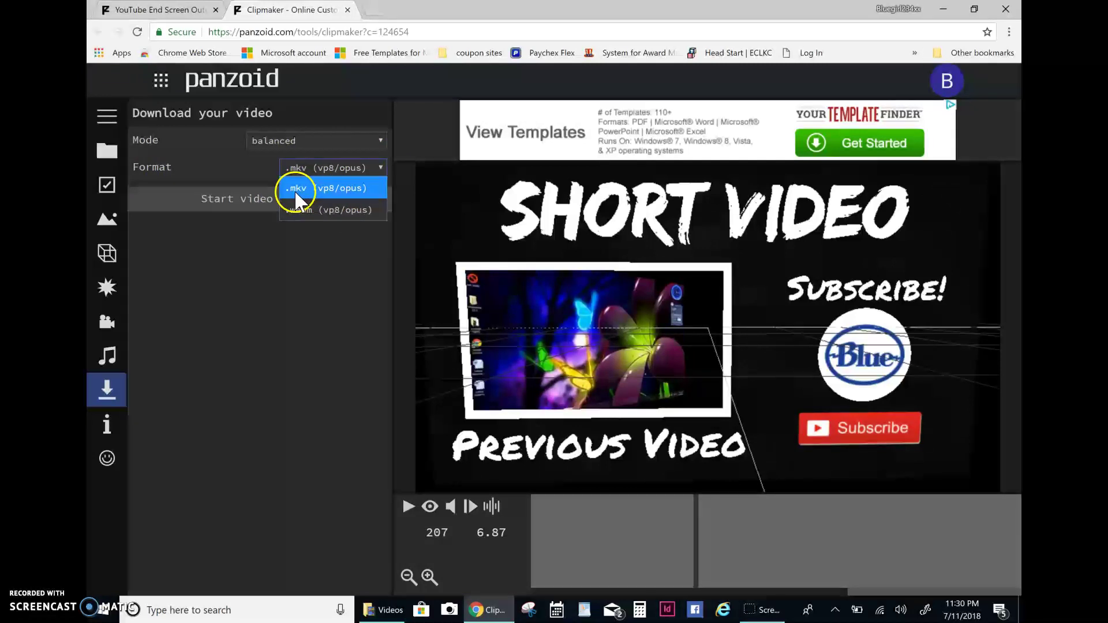
pyautogui.click(295, 190)
# Keep balanced render mode and start the video render of the outro
pyautogui.click(380, 140)
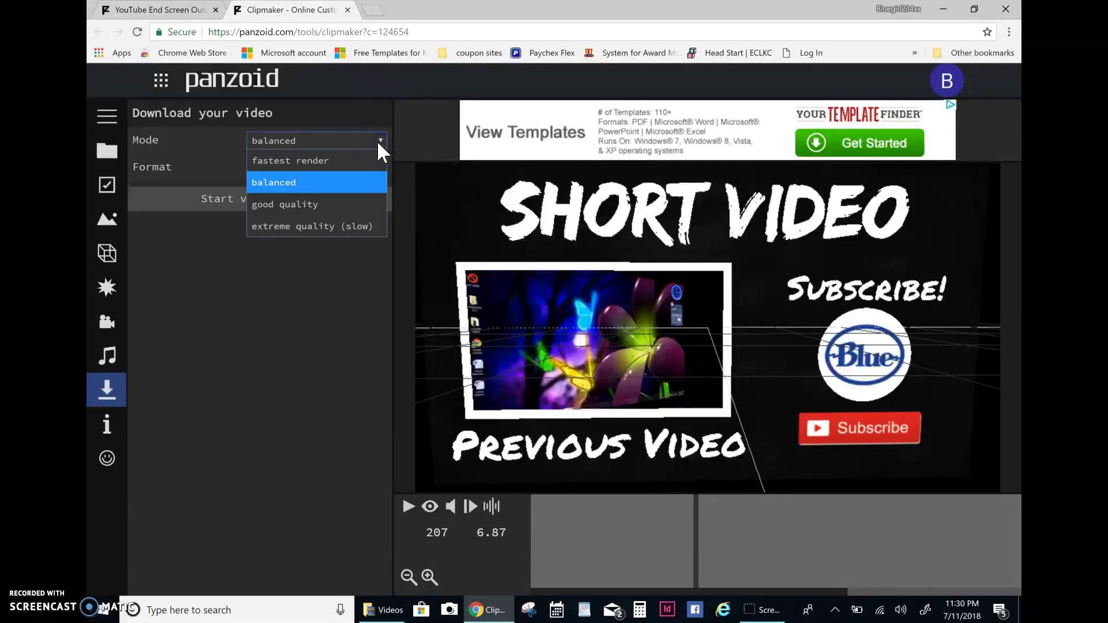
pyautogui.click(287, 183)
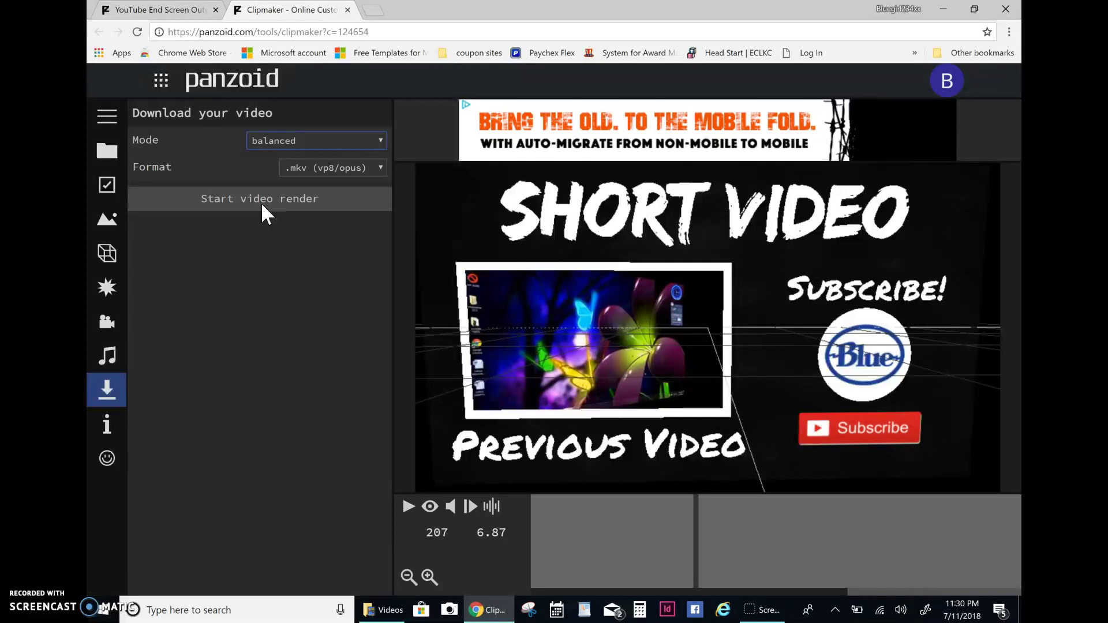
pyautogui.click(272, 197)
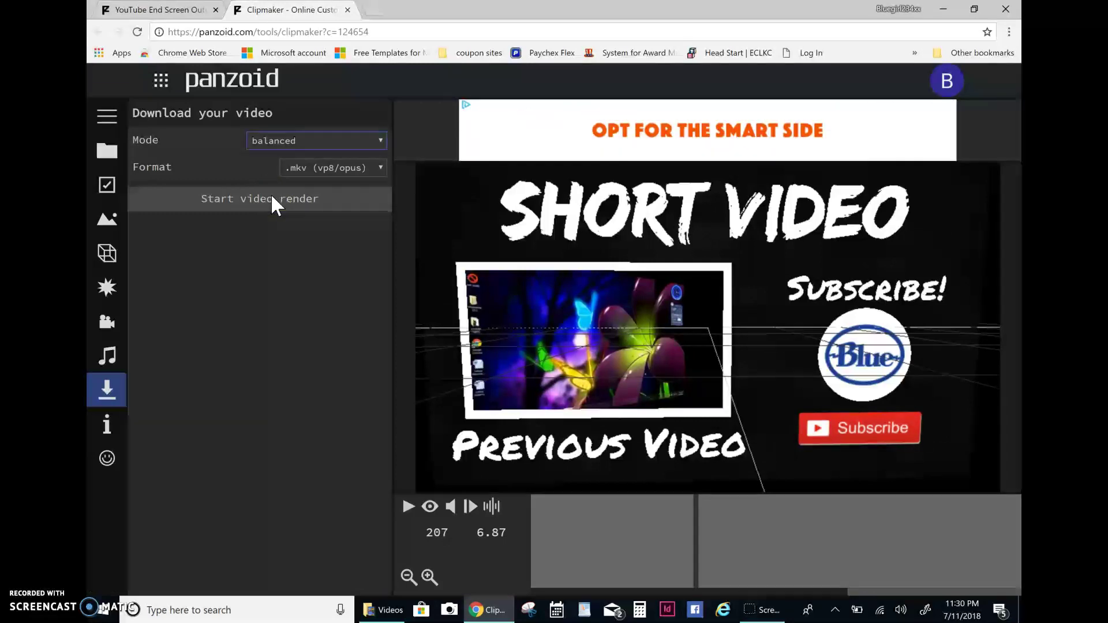